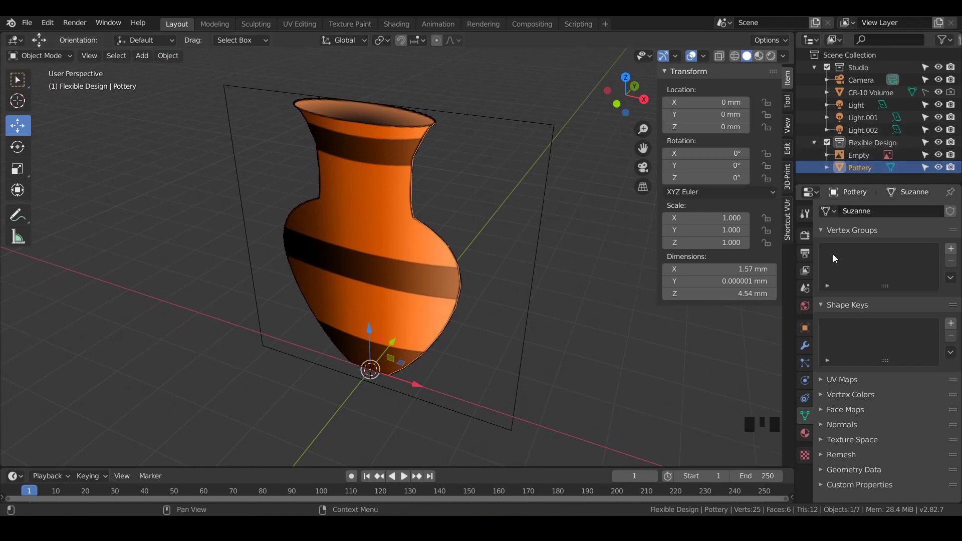
Step: Show the Modifier properties for the Pottery object
{"action": "left_click", "coordinate": [804, 348]}
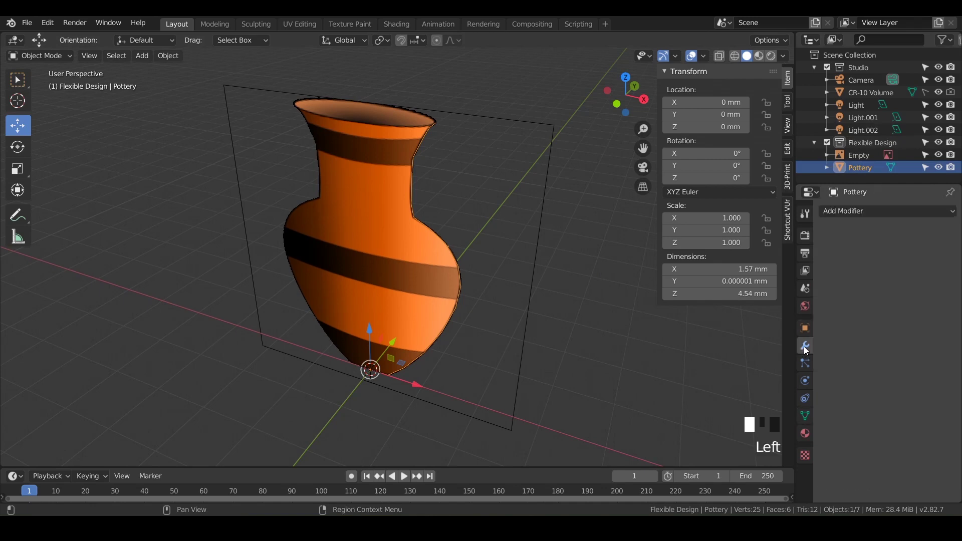
Step: Add a Screw modifier to revolve the profile, leaving Smooth Shading off
{"action": "left_click", "coordinate": [871, 210]}
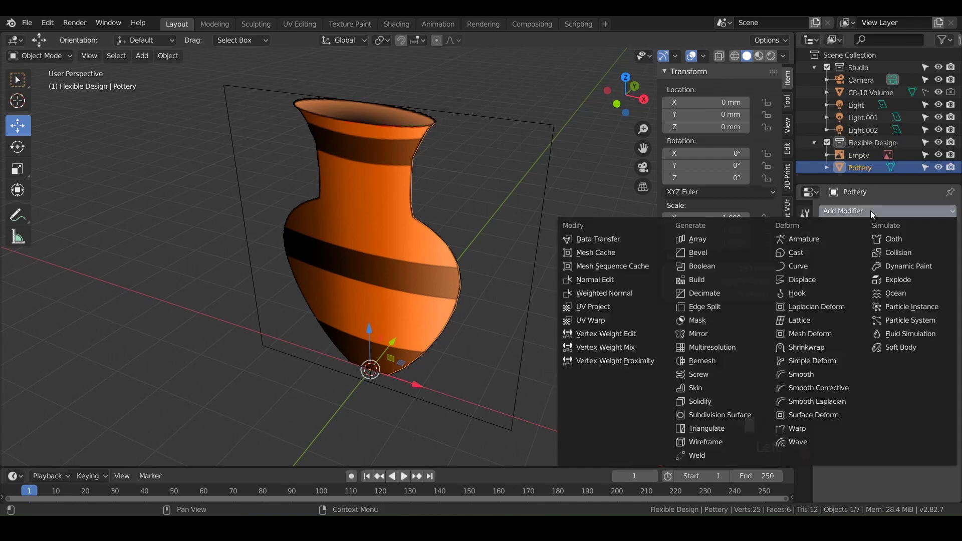
{"action": "left_click", "coordinate": [708, 375]}
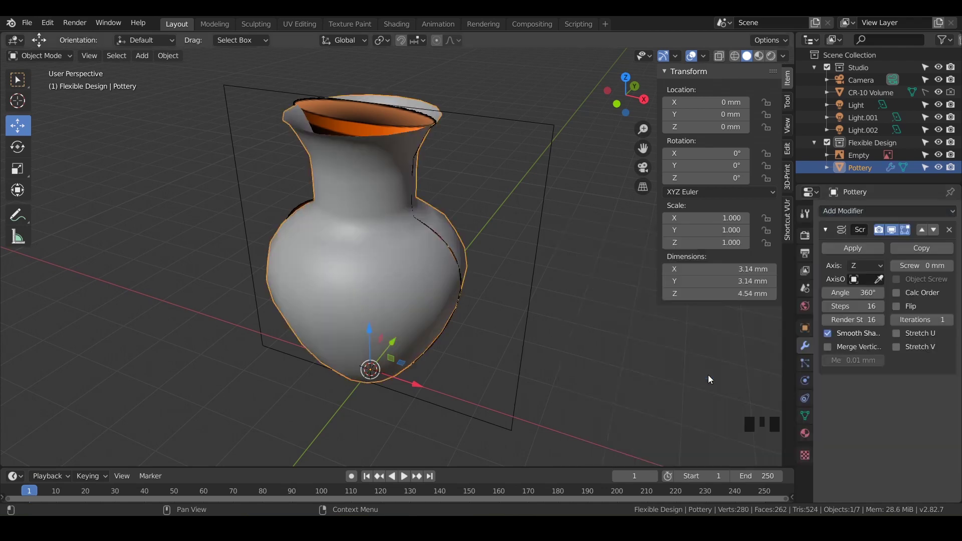
{"action": "left_click", "coordinate": [828, 334]}
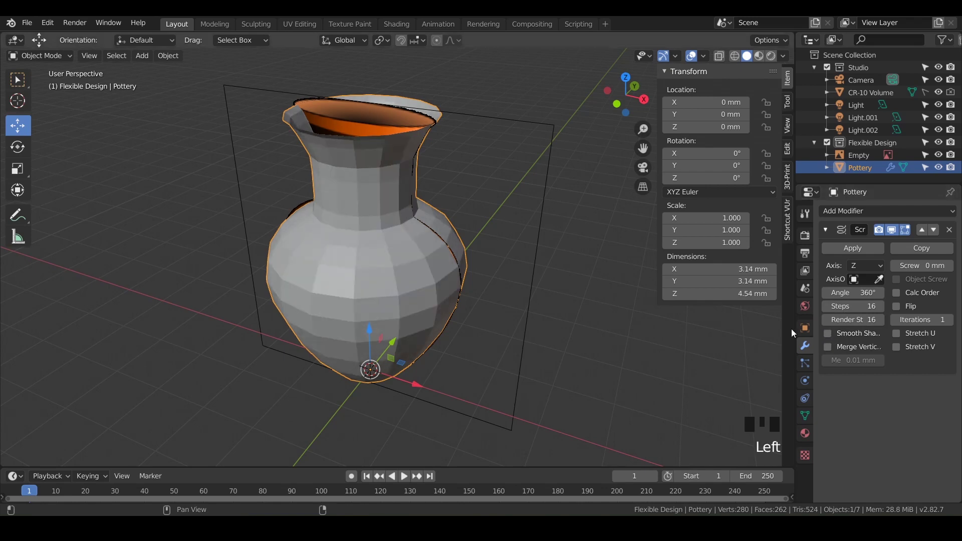
{"action": "left_click_drag", "start_coordinate": [797, 331], "coordinate": [763, 333]}
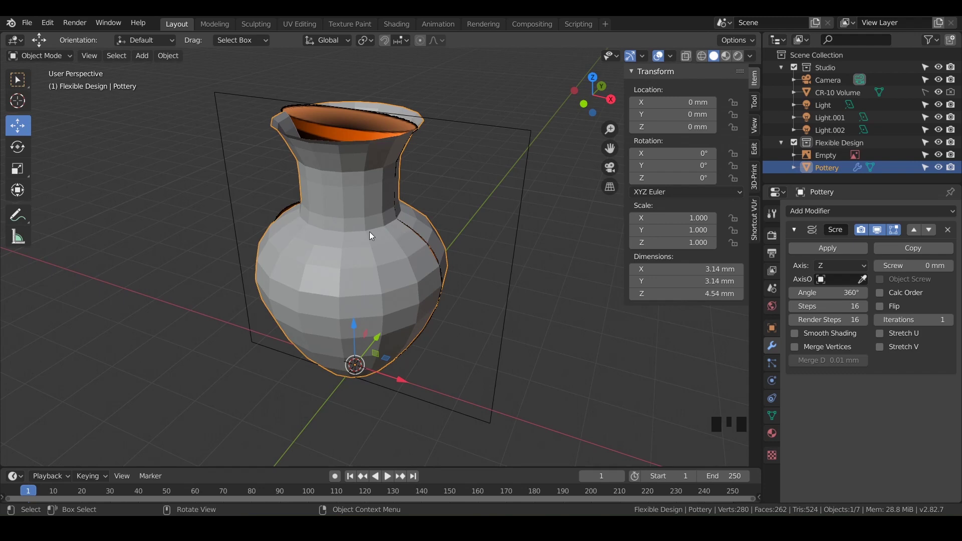
{"action": "mouse_move", "coordinate": [348, 284]}
{"action": "middle_mouse_down"}
{"action": "mouse_move", "coordinate": [396, 243]}
{"action": "mouse_move", "coordinate": [356, 198]}
{"action": "middle_mouse_up"}
{"action": "left_click", "coordinate": [801, 338]}
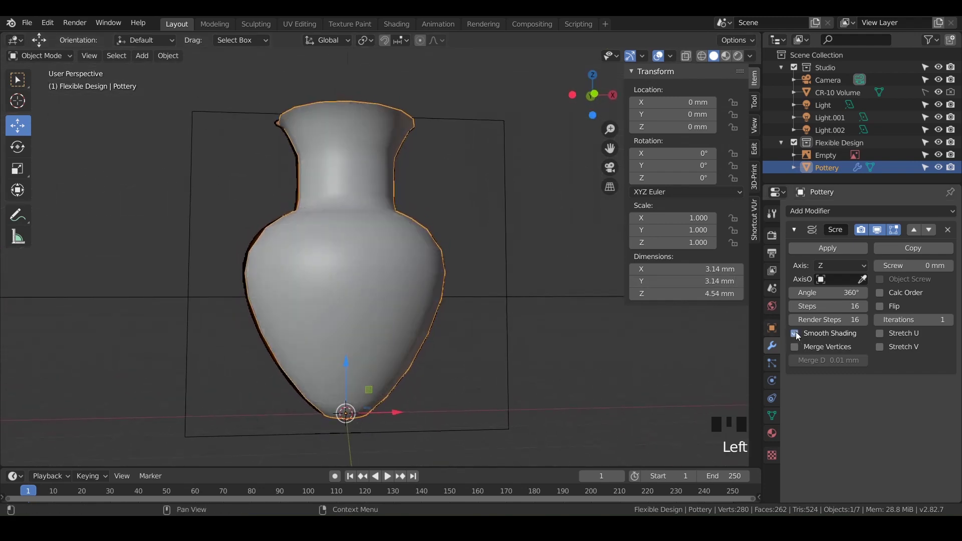
{"action": "mouse_move", "coordinate": [449, 269]}
{"action": "middle_mouse_down"}
{"action": "mouse_move", "coordinate": [397, 296]}
{"action": "mouse_move", "coordinate": [518, 286]}
{"action": "middle_mouse_up"}
{"action": "left_click", "coordinate": [794, 335]}
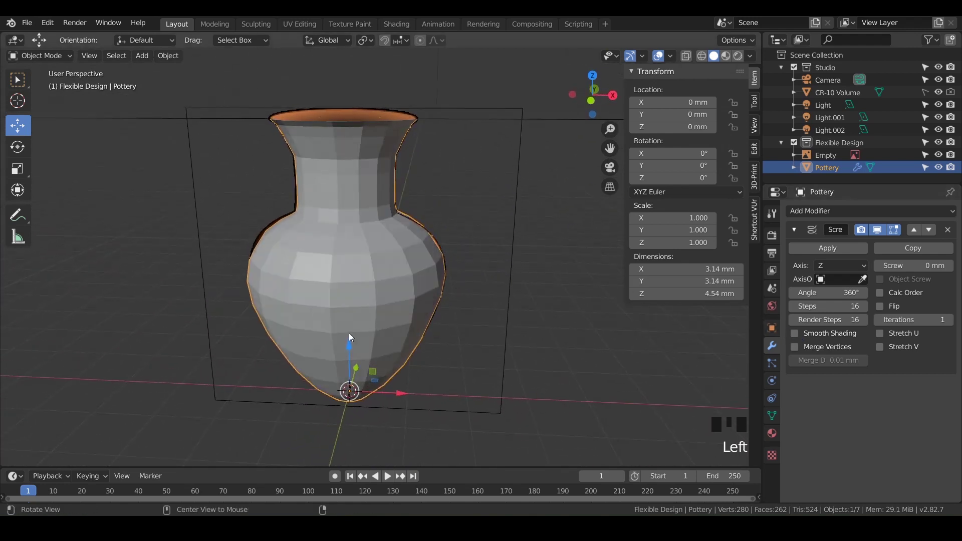
{"action": "mouse_move", "coordinate": [361, 340]}
{"action": "middle_mouse_down"}
{"action": "mouse_move", "coordinate": [374, 318]}
{"action": "mouse_move", "coordinate": [350, 327]}
{"action": "middle_mouse_up"}
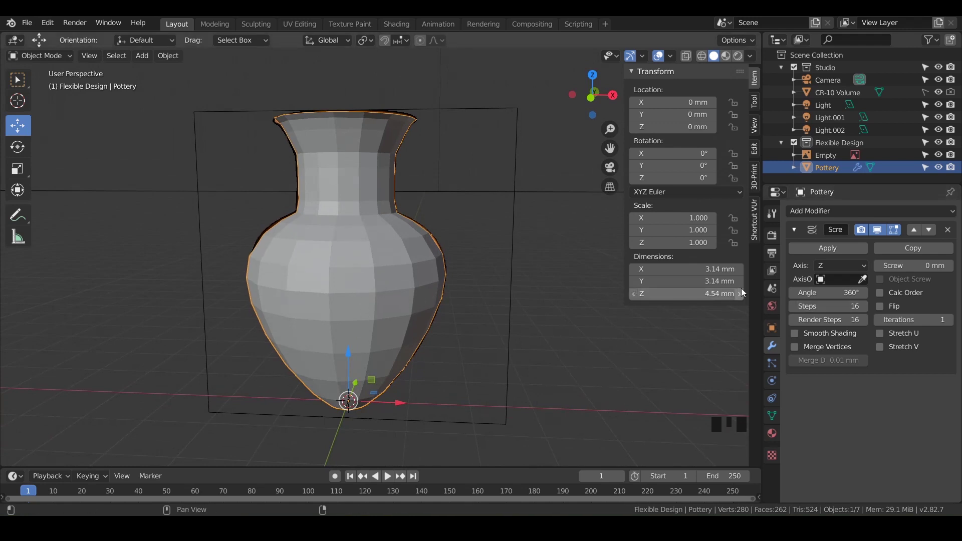
Step: Set the Screw Steps to 32, then back to 16
{"action": "left_click", "coordinate": [828, 306]}
{"action": "type", "text": "3"}
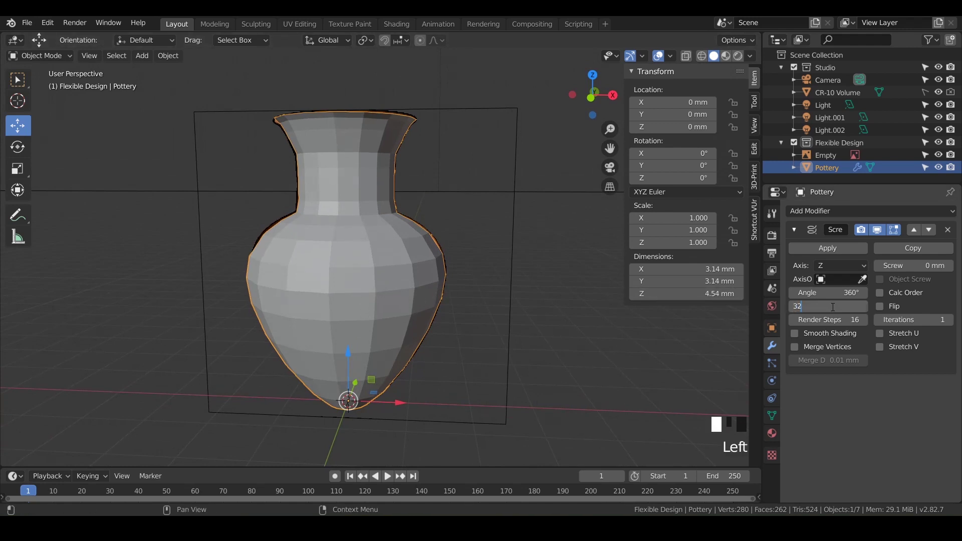
{"action": "type", "text": "2"}
{"action": "key", "text": "Return"}
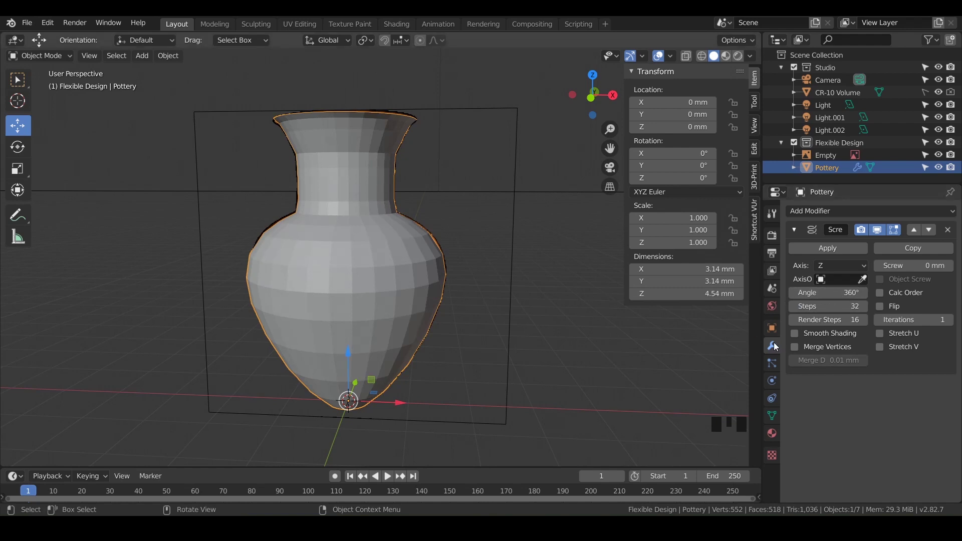
{"action": "left_click", "coordinate": [847, 307]}
{"action": "type", "text": "16"}
{"action": "key", "text": "Return"}
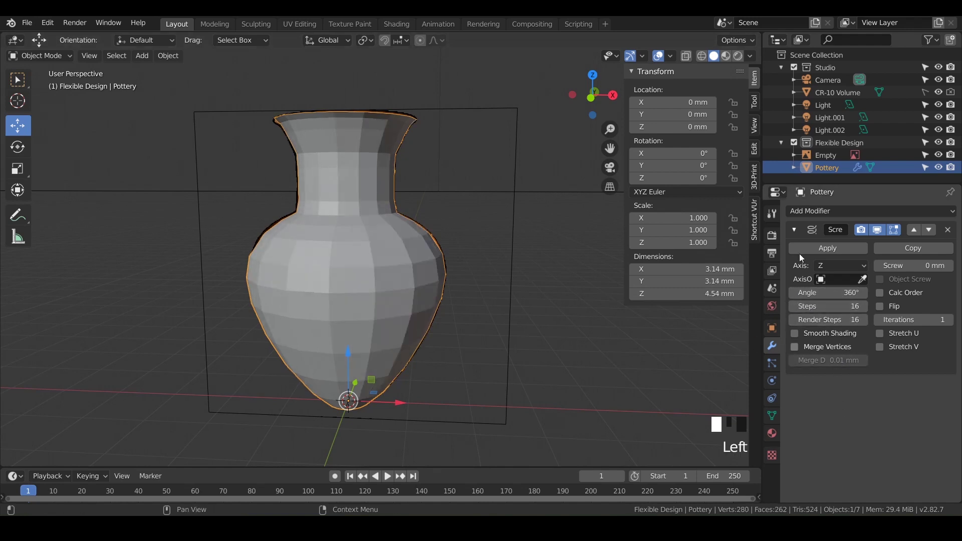
Step: Collapse the Screw panel and add a Subdivision Surface modifier at viewport level 3
{"action": "left_click", "coordinate": [795, 231]}
{"action": "left_click", "coordinate": [808, 211]}
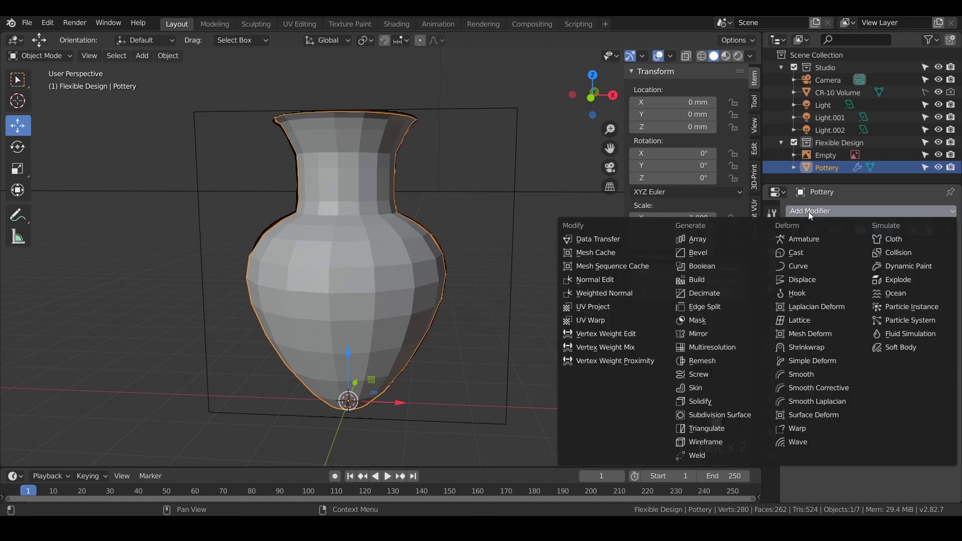
{"action": "left_click", "coordinate": [717, 415]}
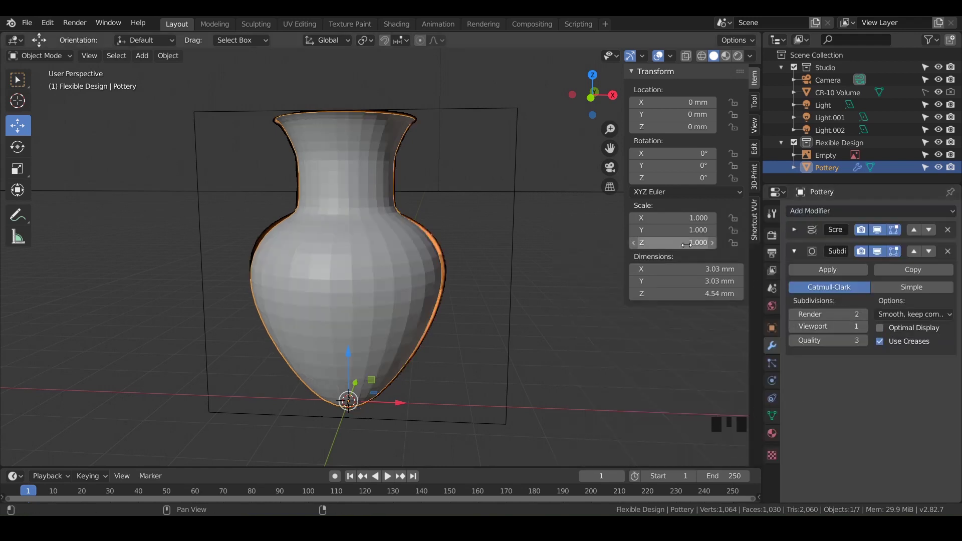
{"action": "middle_click_drag", "start_coordinate": [383, 236], "coordinate": [331, 296]}
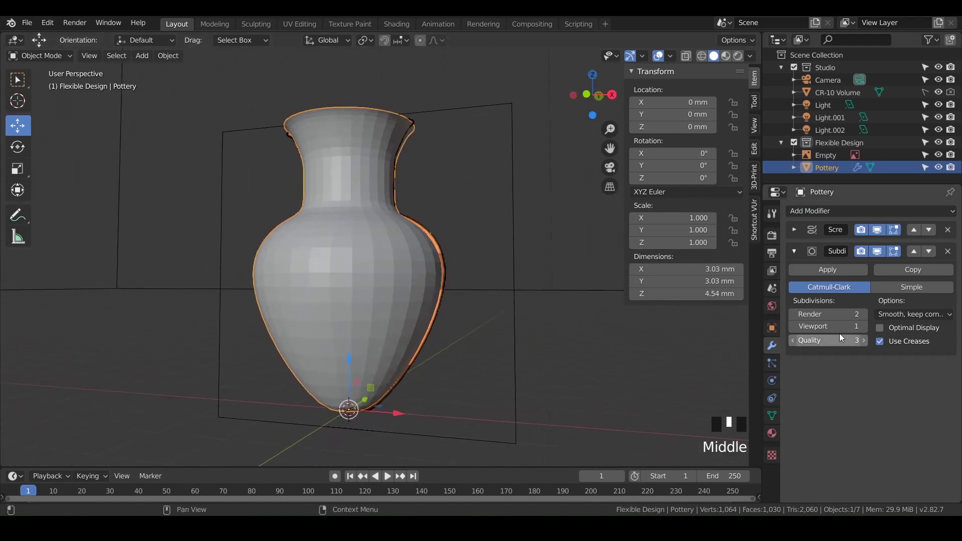
{"action": "left_click", "coordinate": [864, 327]}
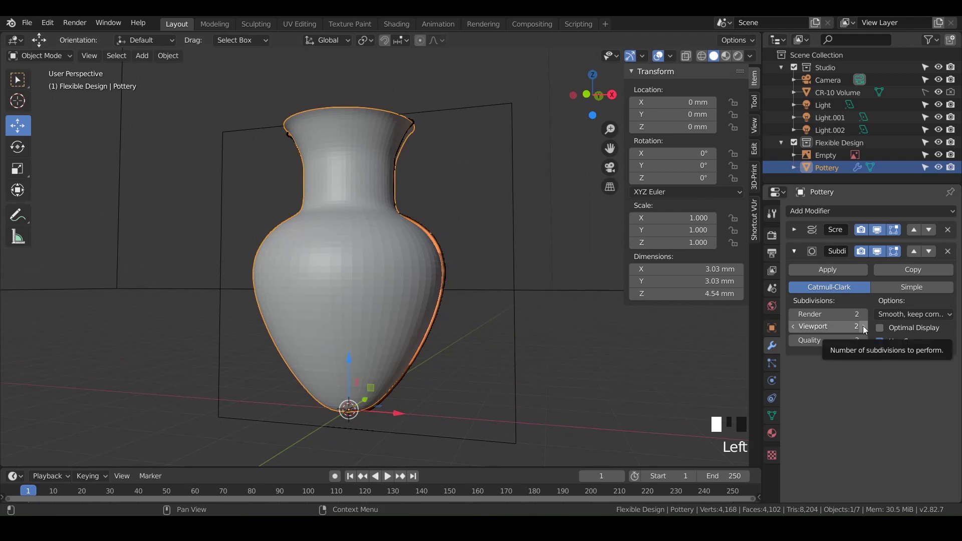
{"action": "left_click", "coordinate": [864, 327]}
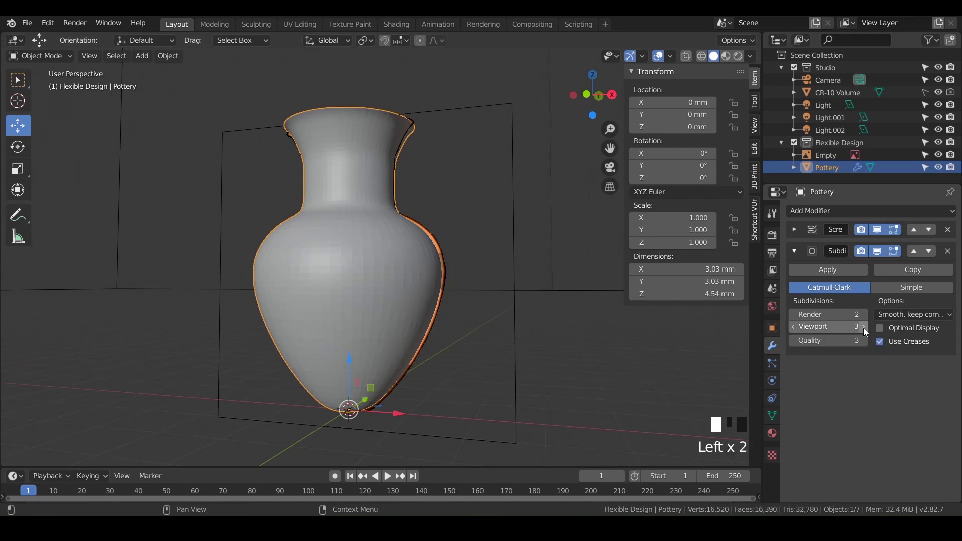
Step: Try viewport level 4, return it to 3, and re-expand the Screw panel
{"action": "middle_click_drag", "start_coordinate": [516, 378], "coordinate": [456, 334]}
{"action": "scroll", "coordinate": [456, 335], "scroll_direction": "up", "scroll_amount": 5}
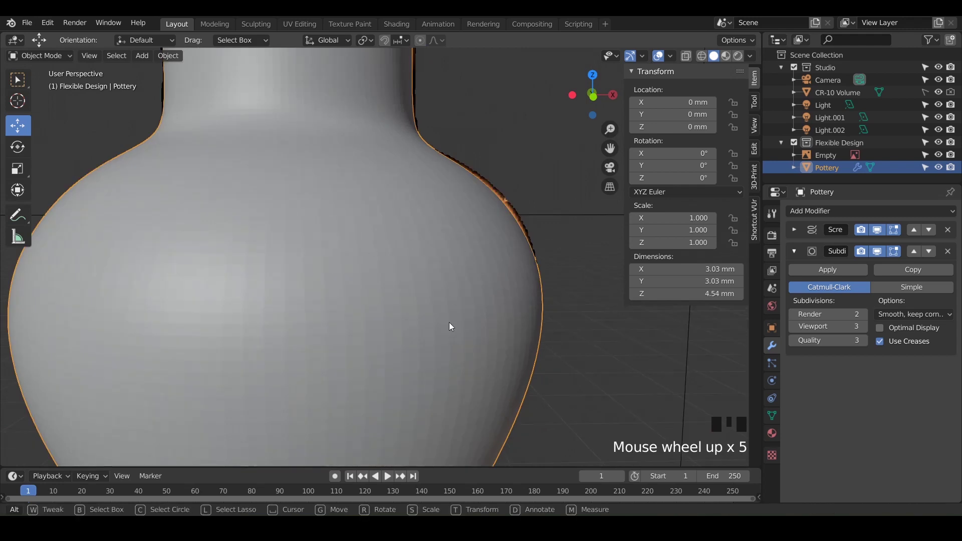
{"action": "middle_click_drag", "start_coordinate": [371, 328], "coordinate": [394, 327]}
{"action": "scroll", "coordinate": [471, 387], "scroll_direction": "down", "scroll_amount": 6}
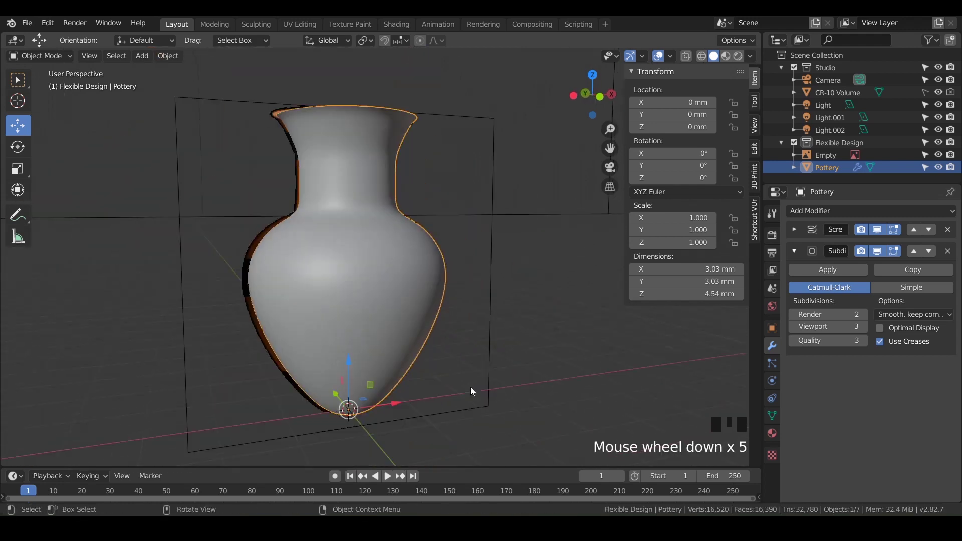
{"action": "middle_click_drag", "start_coordinate": [433, 382], "coordinate": [416, 383]}
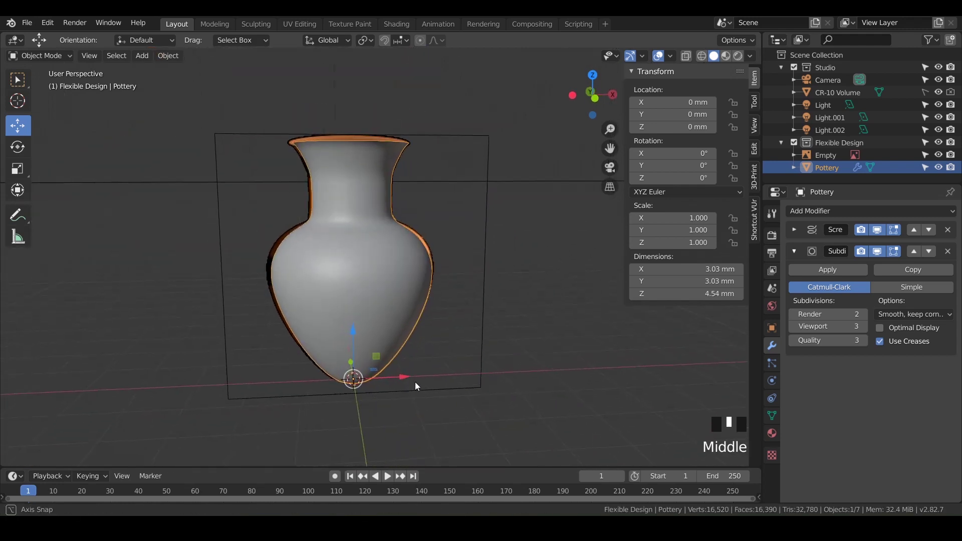
{"action": "left_click", "coordinate": [864, 327]}
{"action": "middle_click_drag", "start_coordinate": [369, 250], "coordinate": [346, 235]}
{"action": "scroll", "coordinate": [376, 248], "scroll_direction": "up", "scroll_amount": 5}
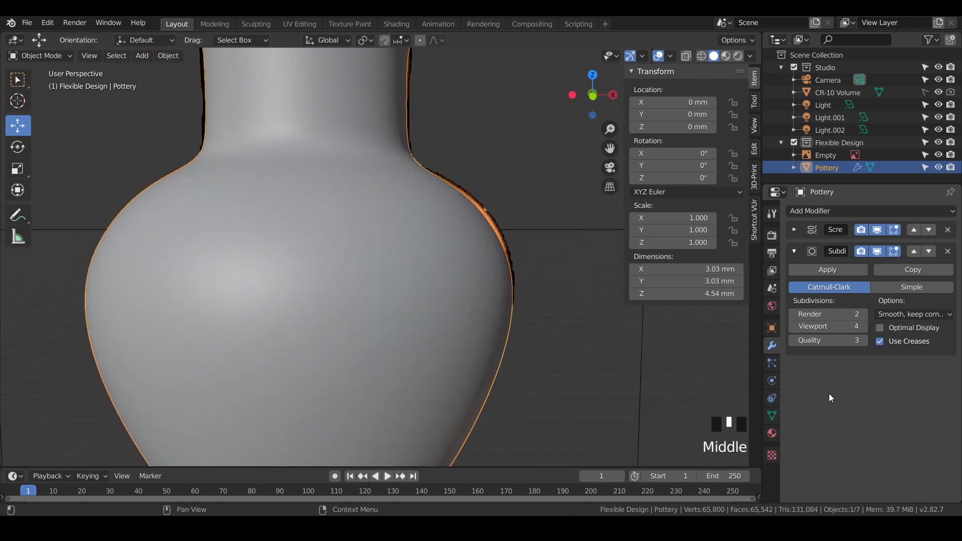
{"action": "left_click", "coordinate": [794, 327]}
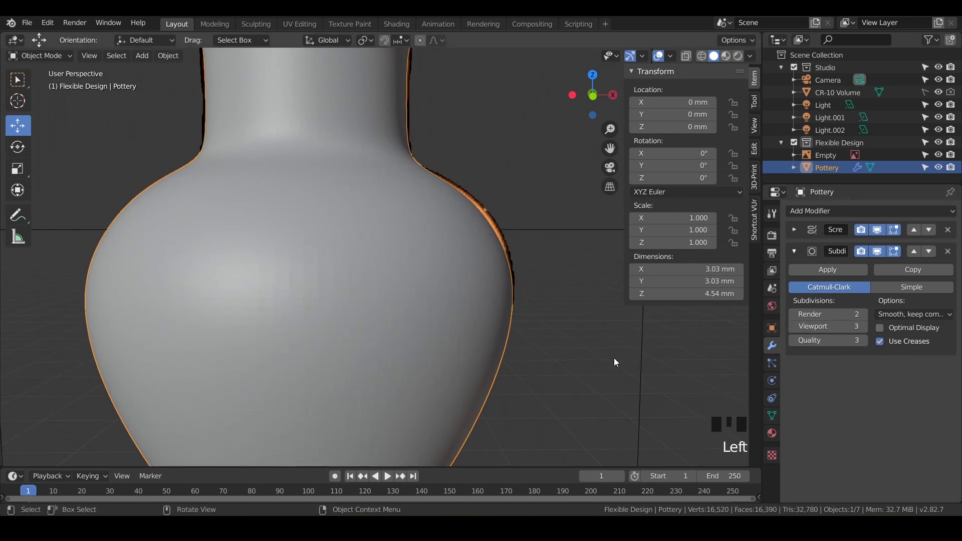
{"action": "scroll", "coordinate": [414, 358], "scroll_direction": "down", "scroll_amount": 3}
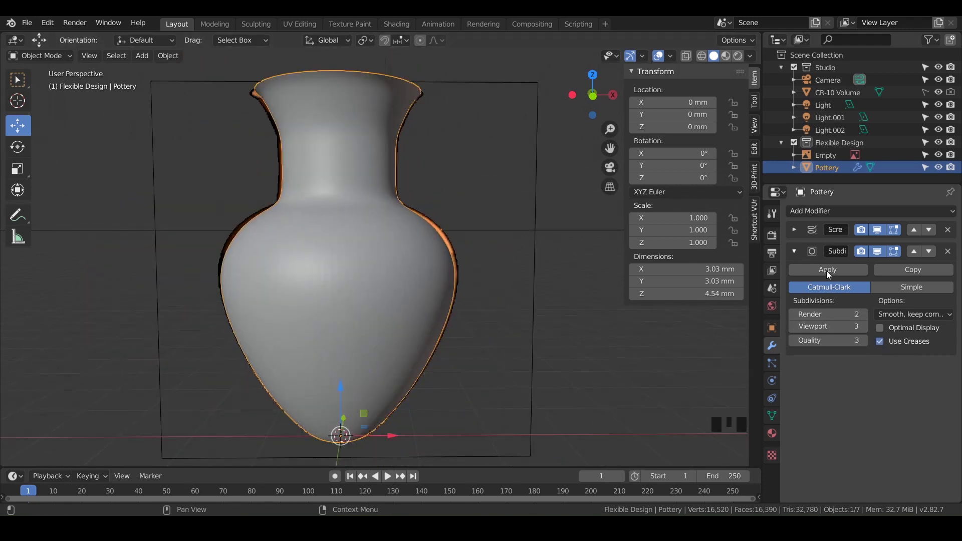
{"action": "left_click", "coordinate": [794, 230]}
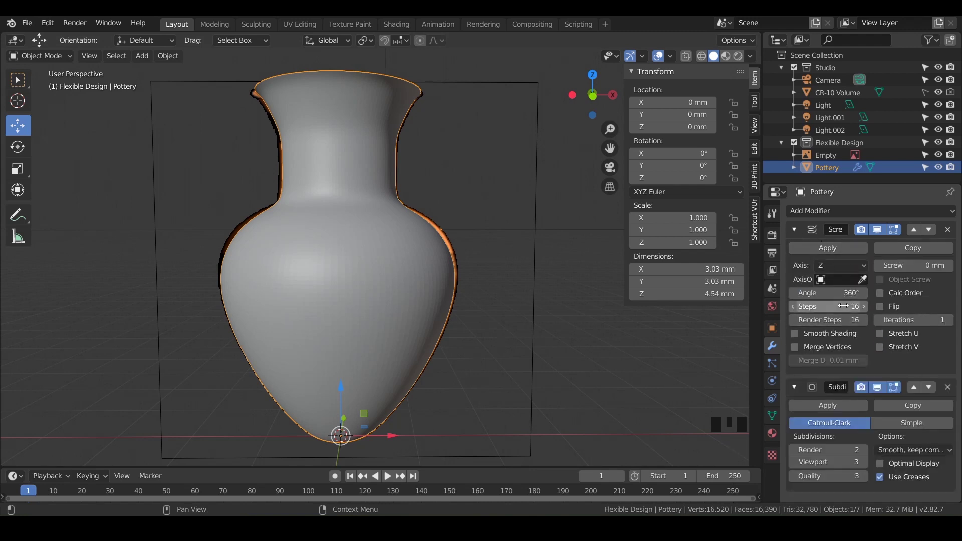
Step: Rename the empty to 'Refernce Image', hide it, and save Pottery.blend
{"action": "mouse_move", "coordinate": [388, 273]}
{"action": "middle_mouse_down"}
{"action": "mouse_move", "coordinate": [373, 333]}
{"action": "mouse_move", "coordinate": [387, 273]}
{"action": "middle_mouse_up"}
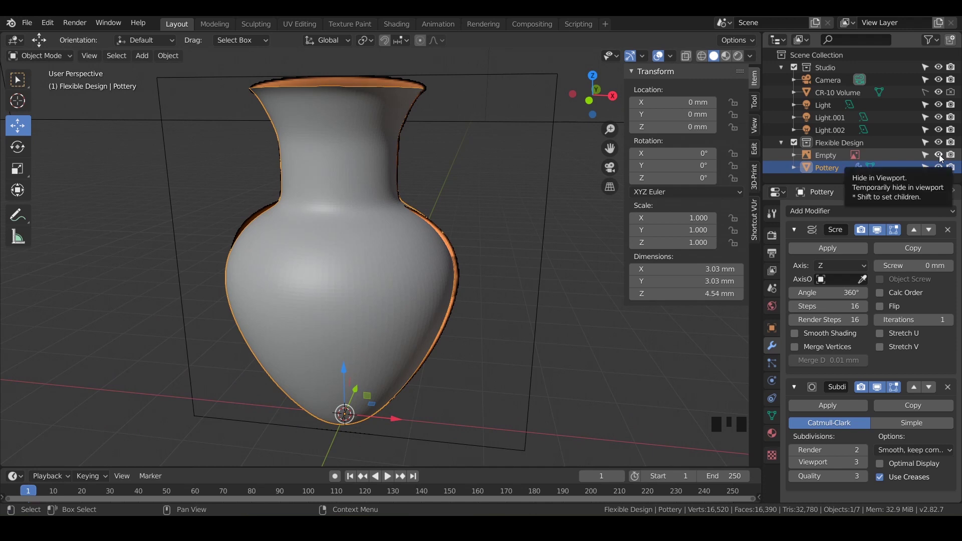
{"action": "left_click", "coordinate": [825, 155]}
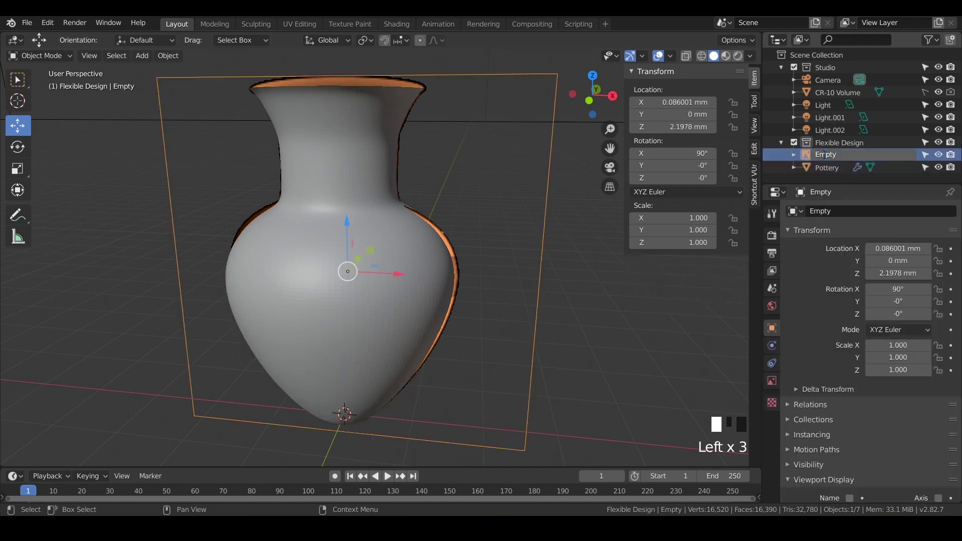
{"action": "double_click", "coordinate": [826, 155]}
{"action": "type", "text": "Rele"}
{"action": "type", "text": "rnce"}
{"action": "type", "text": " Image"}
{"action": "key", "text": "Return"}
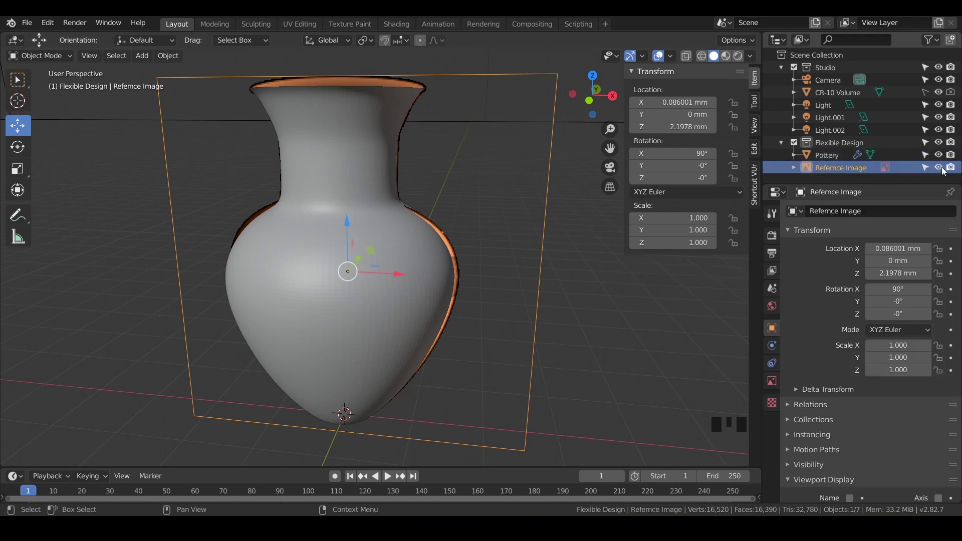
{"action": "key", "text": "h"}
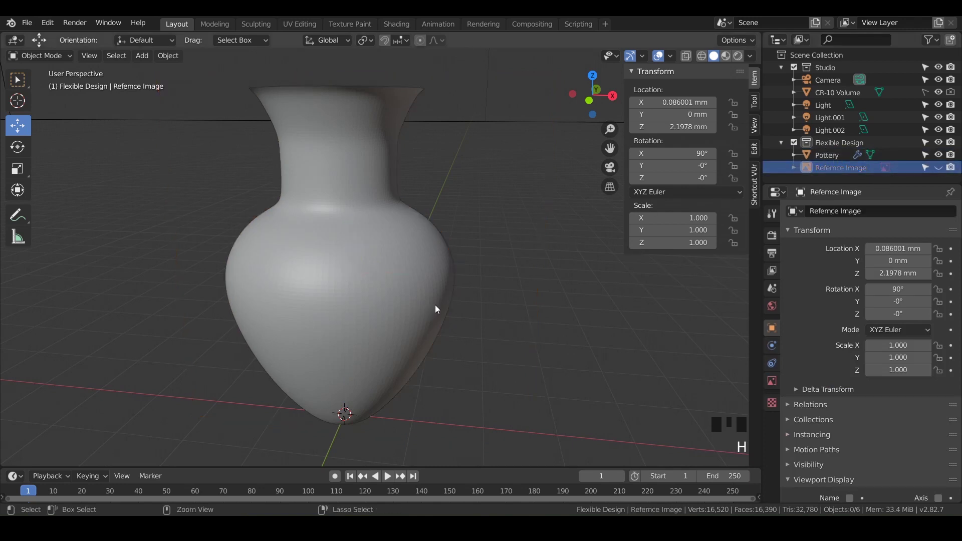
{"action": "key", "text": "ctrl+s"}
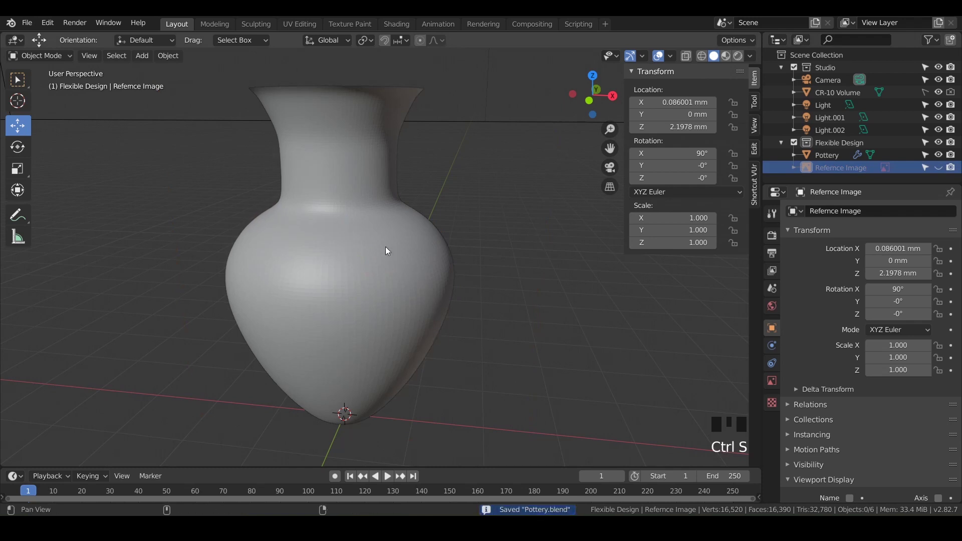
{"action": "middle_click_drag", "start_coordinate": [387, 252], "coordinate": [391, 320]}
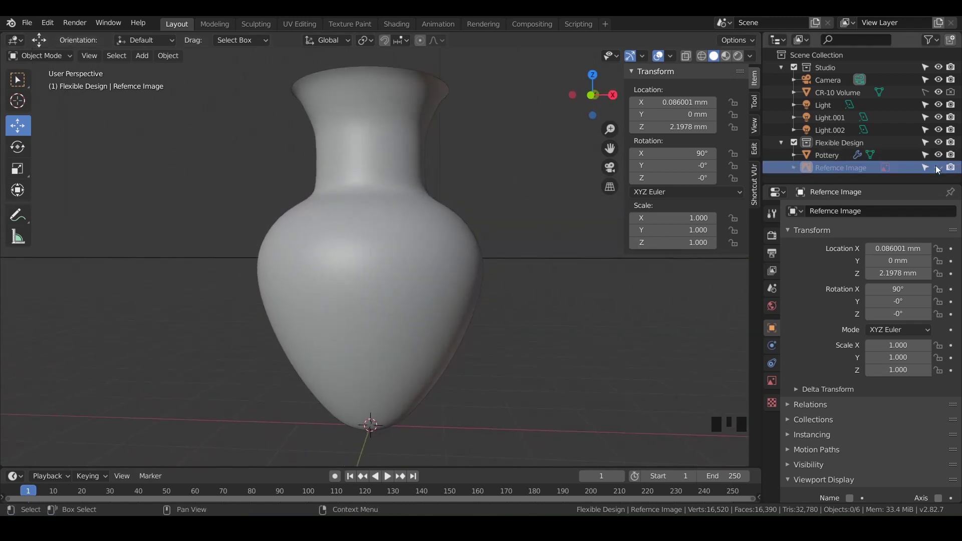
Step: Unhide the reference image, enter Edit Mode on the vase, and switch to Front view
{"action": "key", "text": "alt+h"}
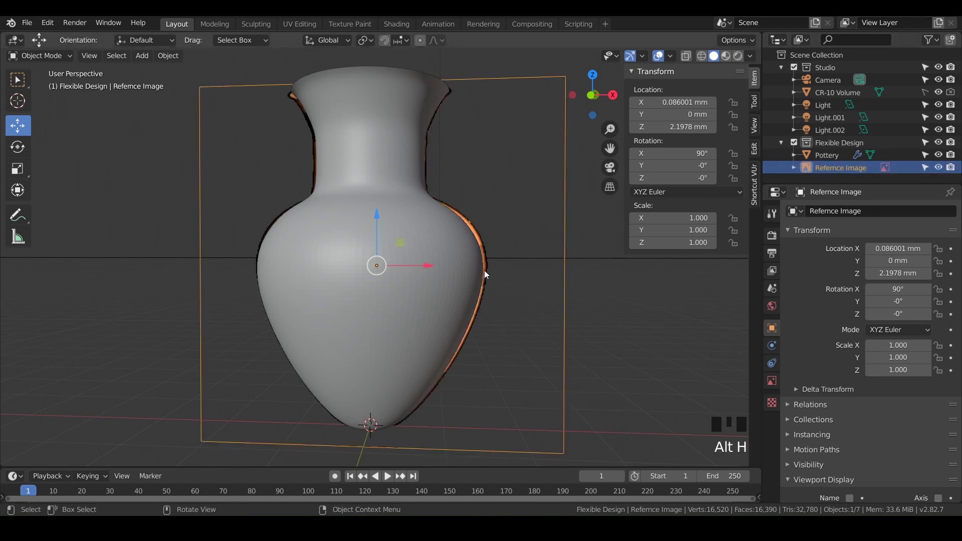
{"action": "left_click", "coordinate": [422, 239]}
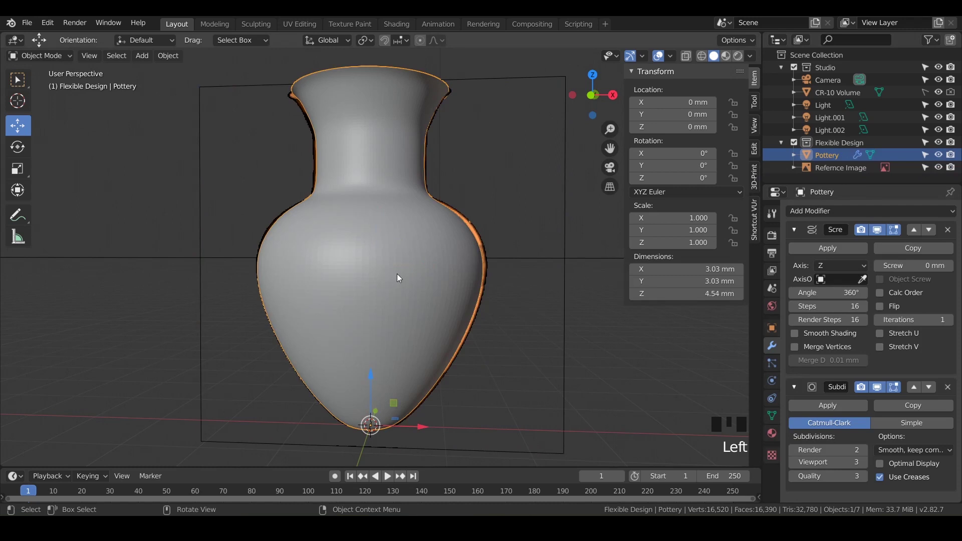
{"action": "key", "text": "Tab"}
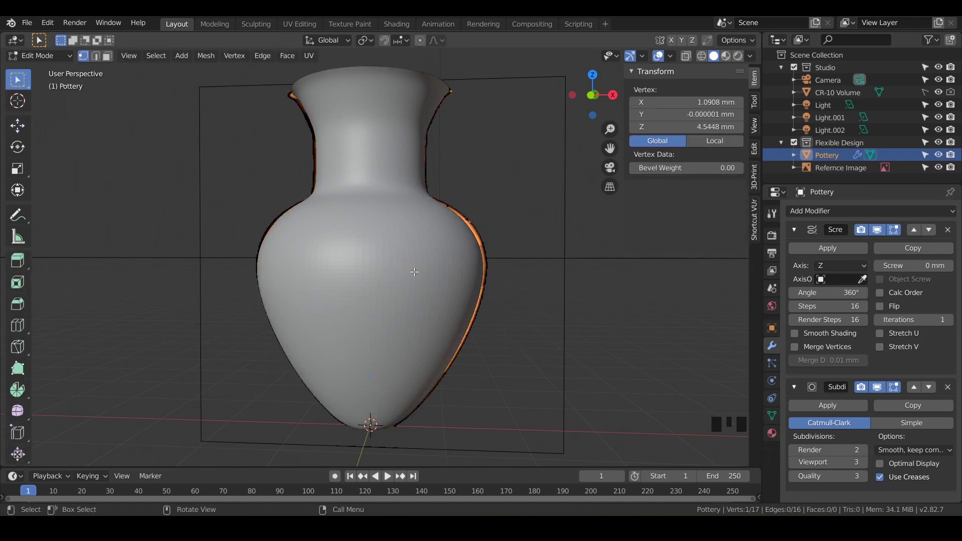
{"action": "key", "text": "KP_1"}
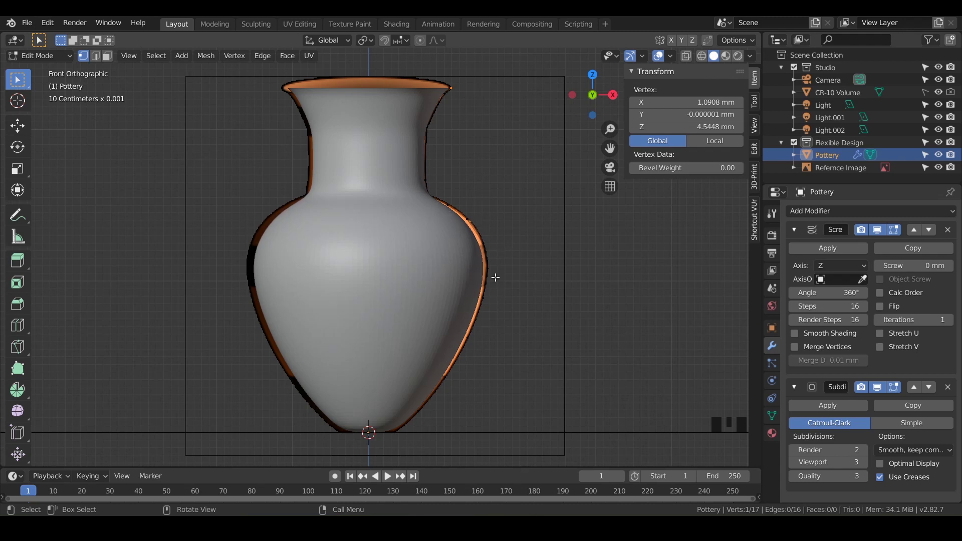
Step: Box-select the right-side belly points and move them outward
{"action": "key", "text": "a"}
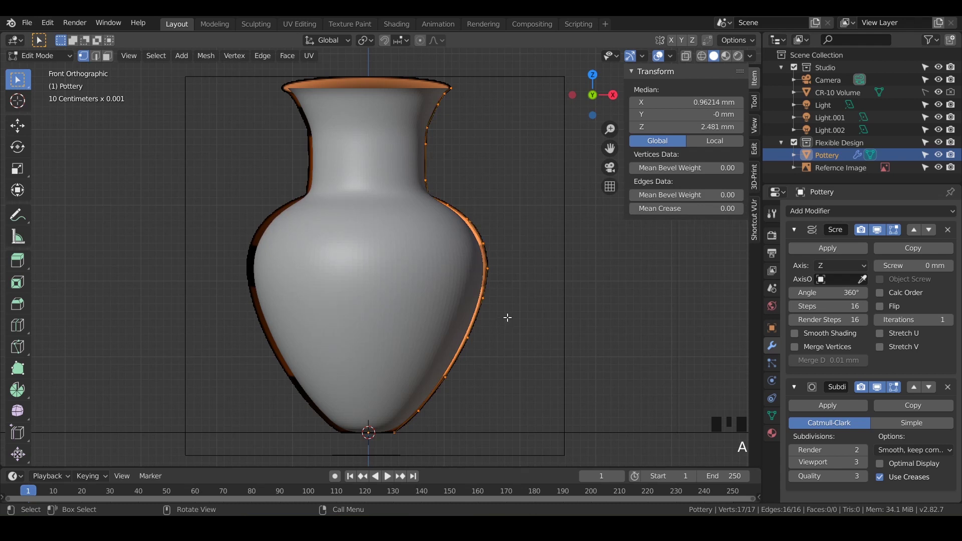
{"action": "key", "text": "Left"}
{"action": "left_click", "coordinate": [500, 339]}
{"action": "left_click_drag", "start_coordinate": [519, 371], "coordinate": [439, 201]}
{"action": "left_click", "coordinate": [18, 81]}
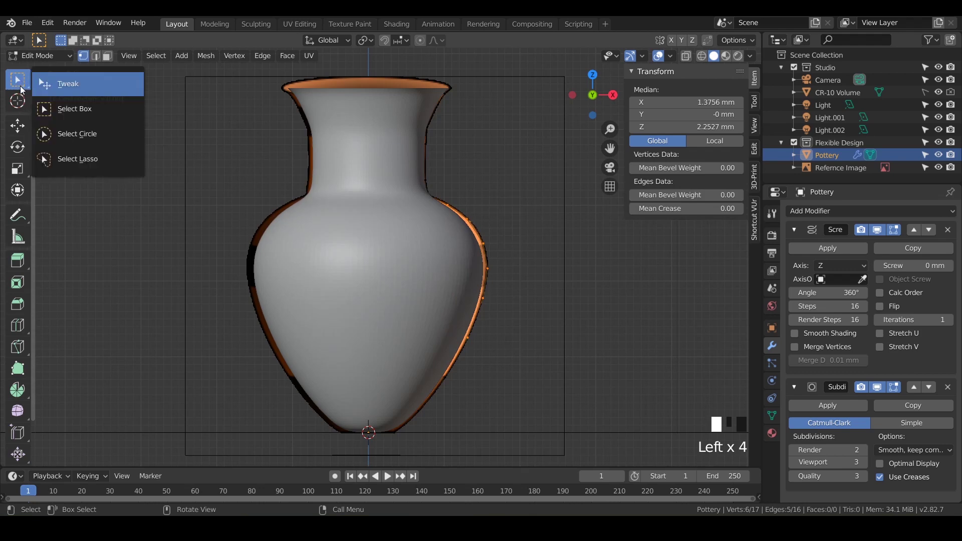
{"action": "left_click", "coordinate": [63, 107]}
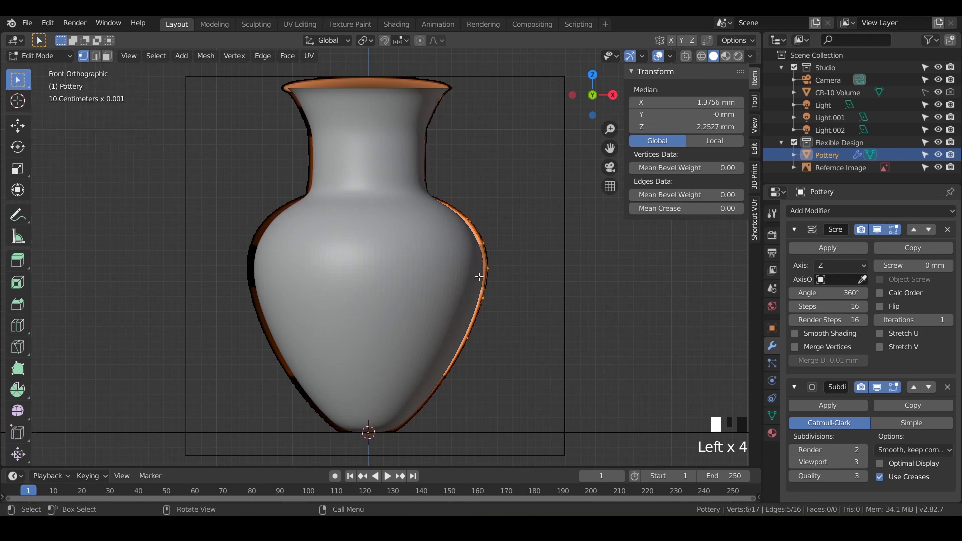
{"action": "key", "text": "g"}
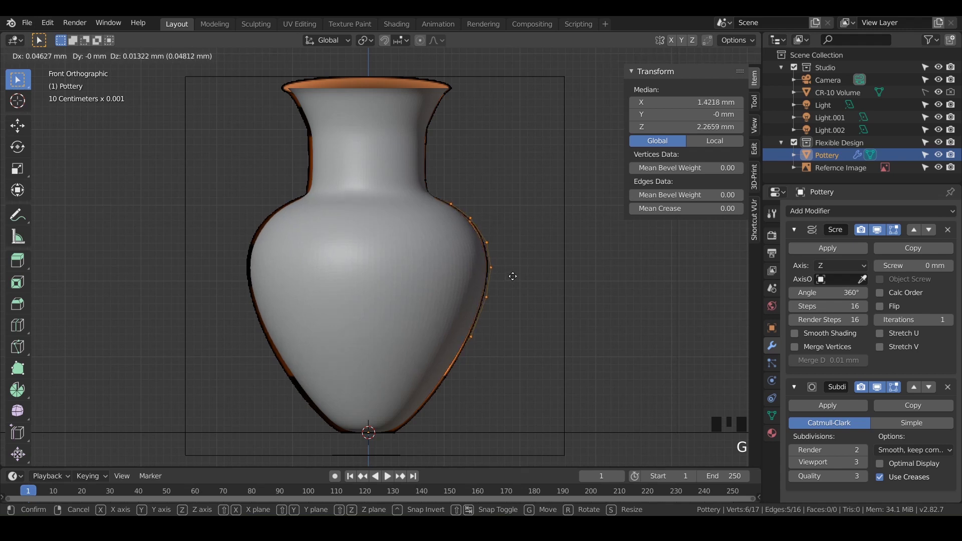
{"action": "left_click", "coordinate": [492, 329]}
Step: Move a single low right-side point onto the reference outline
{"action": "left_click", "coordinate": [483, 369]}
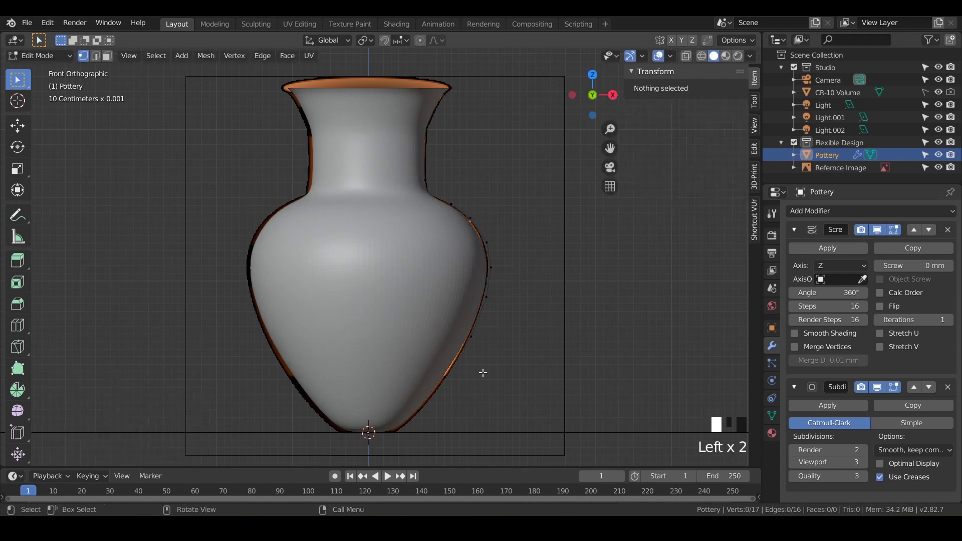
{"action": "left_click_drag", "start_coordinate": [483, 369], "coordinate": [418, 398]}
{"action": "key", "text": "g"}
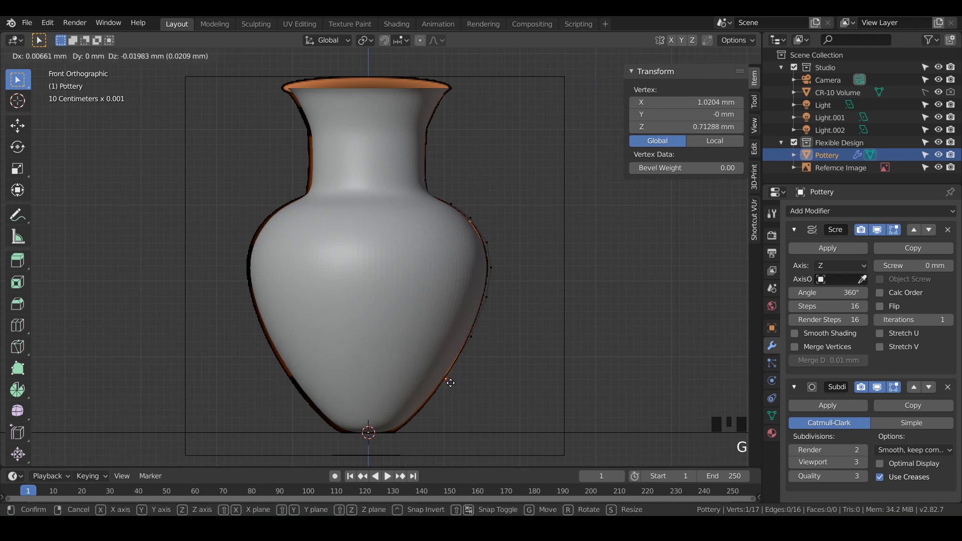
{"action": "left_click", "coordinate": [448, 386]}
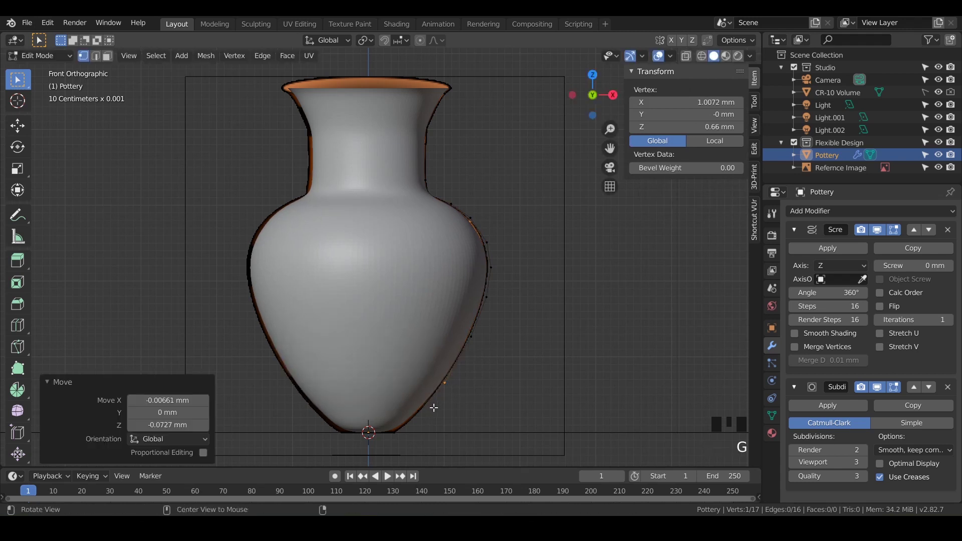
Step: Move a shoulder point 0.023 mm along X to match the reference
{"action": "middle_click_drag", "start_coordinate": [434, 411], "coordinate": [423, 460], "text": "shift"}
{"action": "scroll", "coordinate": [424, 460], "scroll_direction": "up", "scroll_amount": 3}
{"action": "middle_click_drag", "start_coordinate": [451, 165], "coordinate": [480, 242], "text": "shift"}
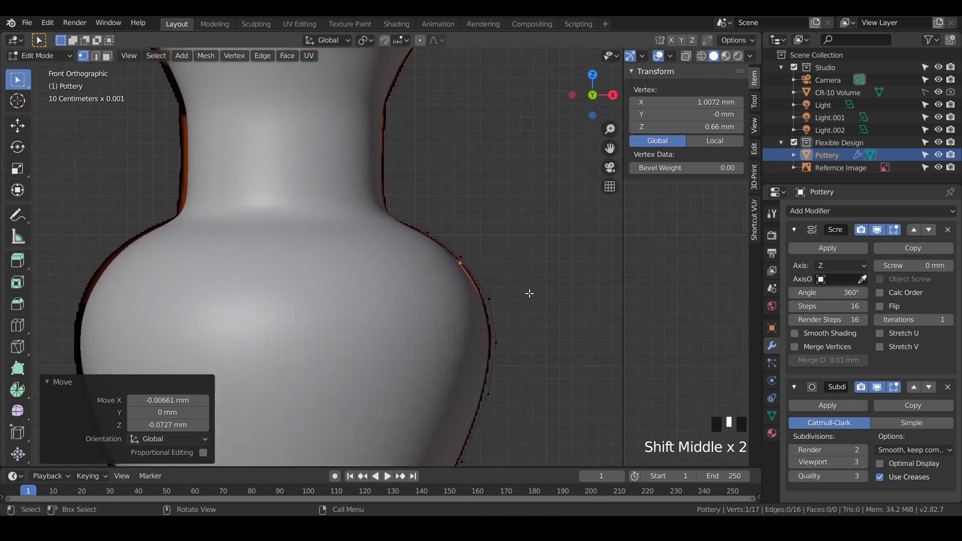
{"action": "left_click", "coordinate": [459, 266]}
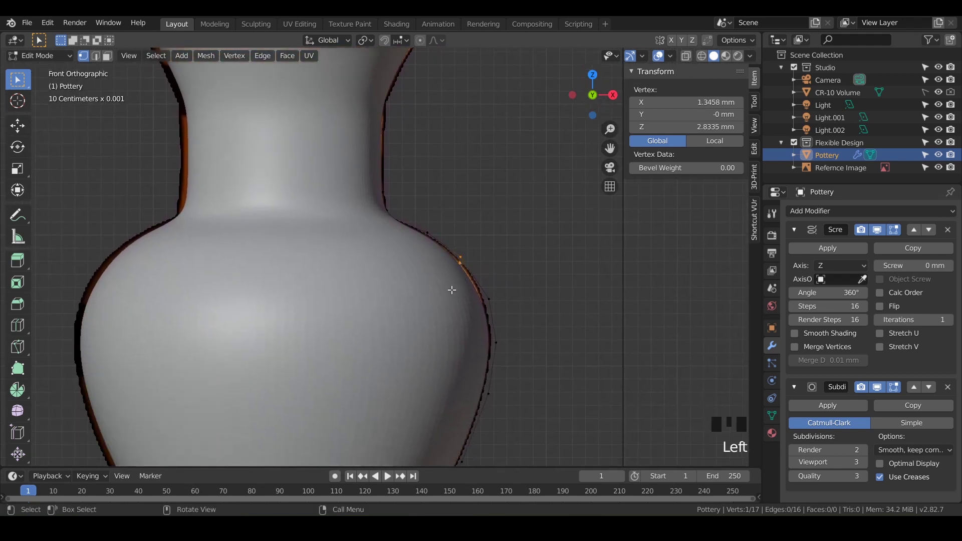
{"action": "key", "text": "g"}
{"action": "key", "text": "x"}
{"action": "left_click", "coordinate": [501, 308]}
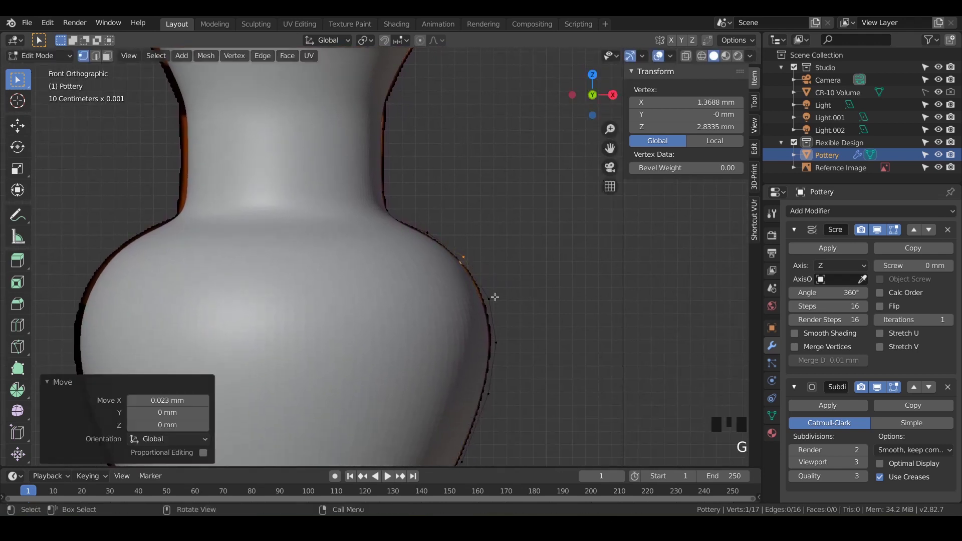
{"action": "middle_click_drag", "start_coordinate": [501, 308], "coordinate": [413, 377], "text": "shift"}
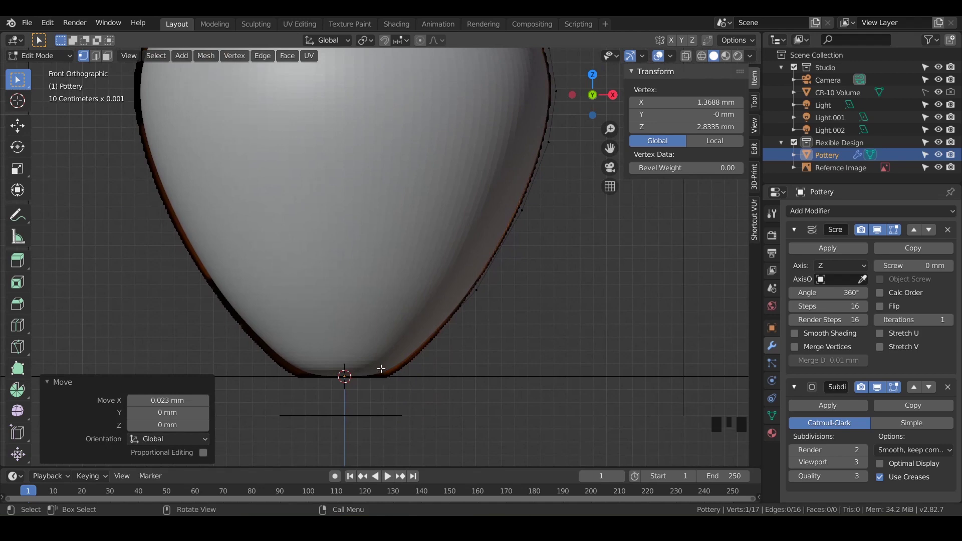
Step: Zoom and centre the view on the vase base, selecting all profile points
{"action": "scroll", "coordinate": [382, 286], "scroll_direction": "up", "scroll_amount": 2}
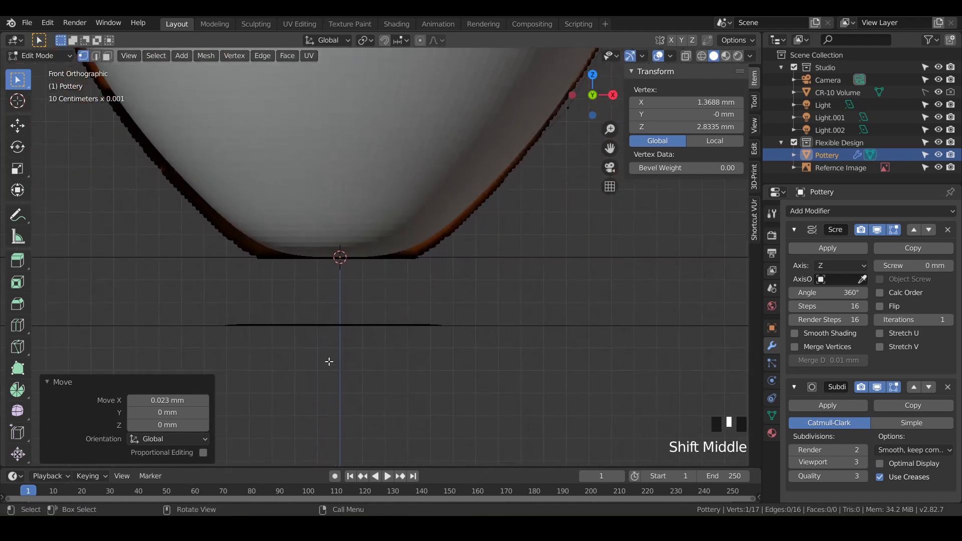
{"action": "scroll", "coordinate": [328, 368], "scroll_direction": "up", "scroll_amount": 8}
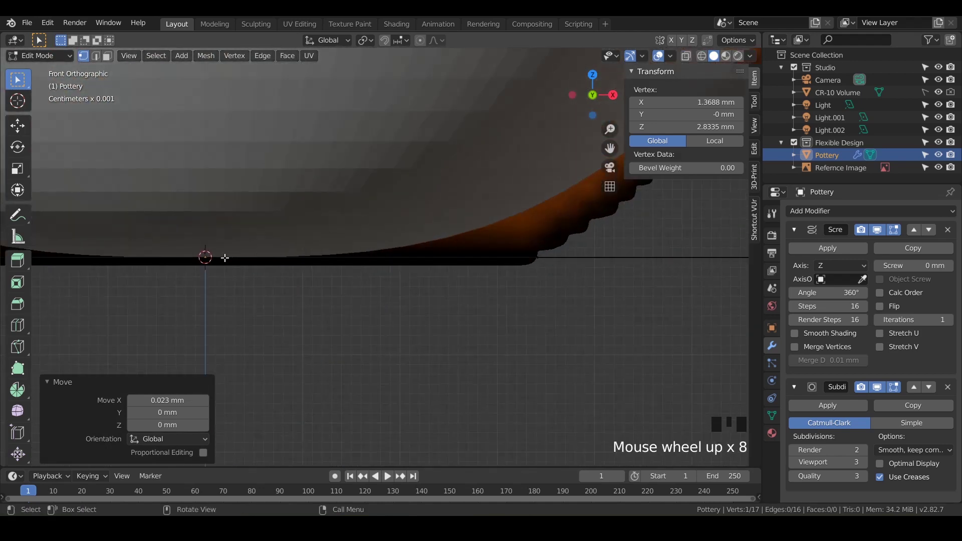
{"action": "scroll", "coordinate": [295, 271], "scroll_direction": "down", "scroll_amount": 2}
{"action": "right_click", "coordinate": [271, 271]}
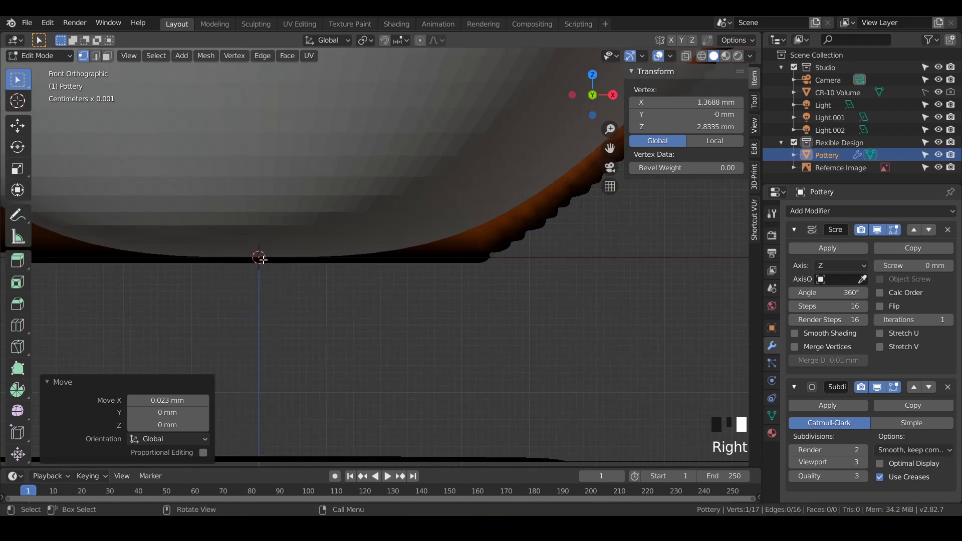
{"action": "scroll", "coordinate": [341, 283], "scroll_direction": "down", "scroll_amount": 2}
{"action": "key", "text": "a"}
{"action": "middle_click_drag", "start_coordinate": [438, 400], "coordinate": [442, 328], "text": "shift"}
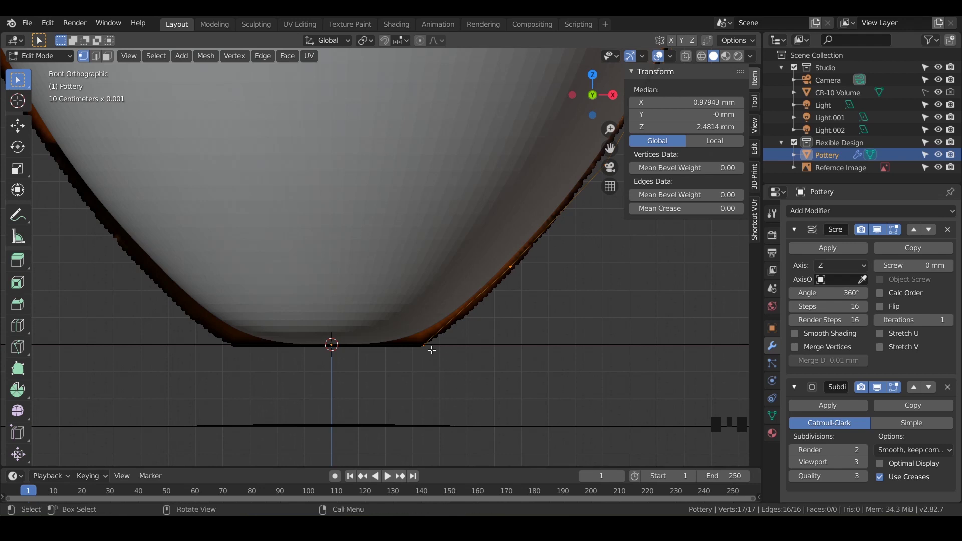
Step: Search for 'loop' and start Loop Cut and Slide (Ctrl+R)
{"action": "key", "text": "F3"}
{"action": "type", "text": "loop"}
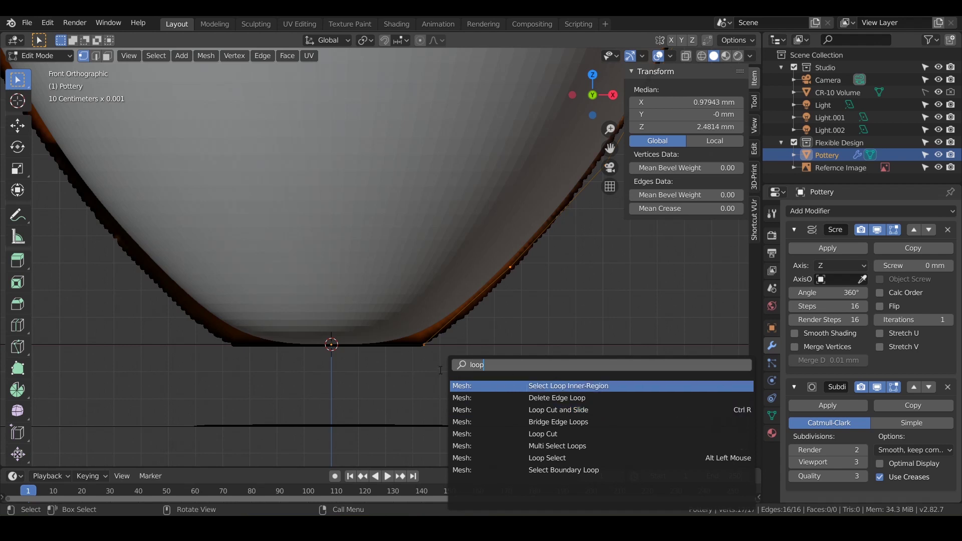
{"action": "key", "text": "Escape"}
{"action": "key", "text": "ctrl+r"}
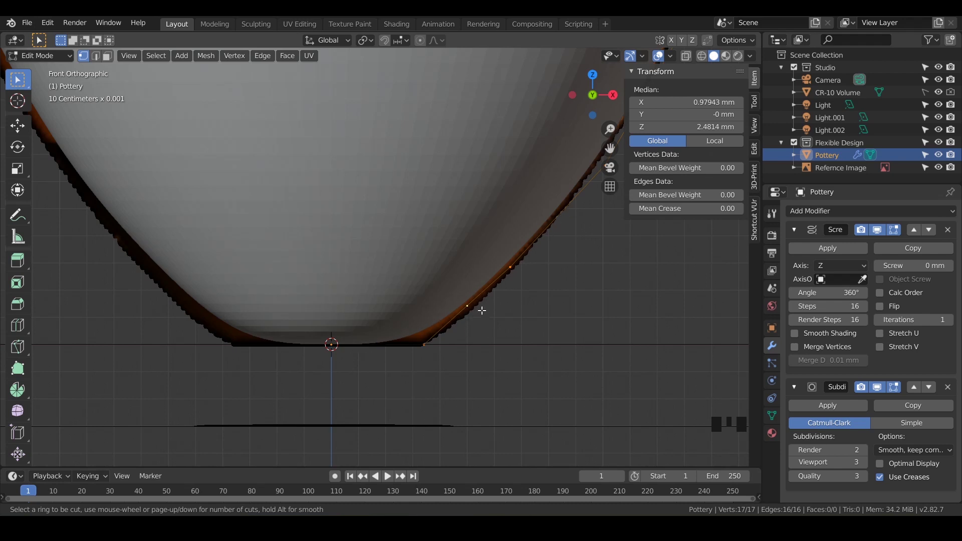
Step: Loop-cut the lower profile edge and slide the new vertex down to Z 0
{"action": "left_click", "coordinate": [481, 311]}
{"action": "right_click", "coordinate": [481, 311]}
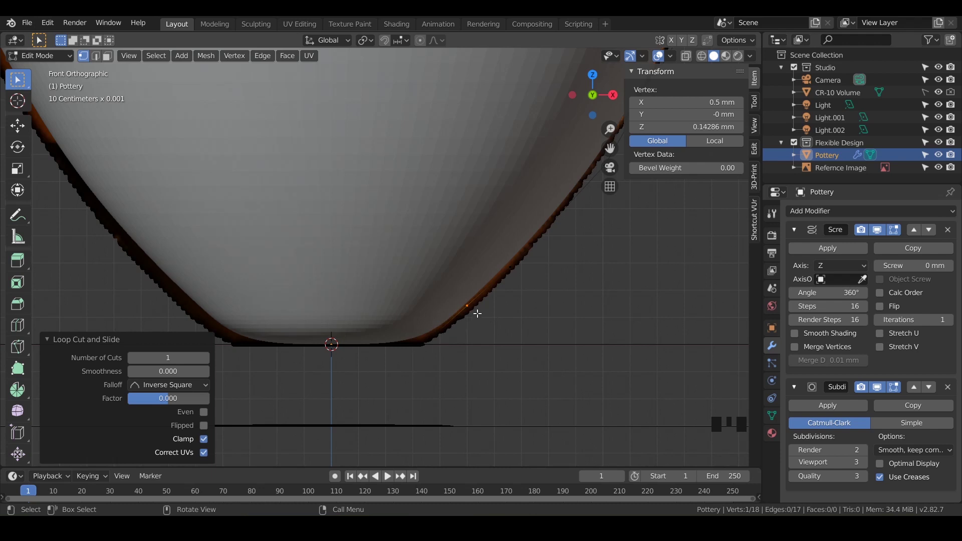
{"action": "key", "text": "g"}
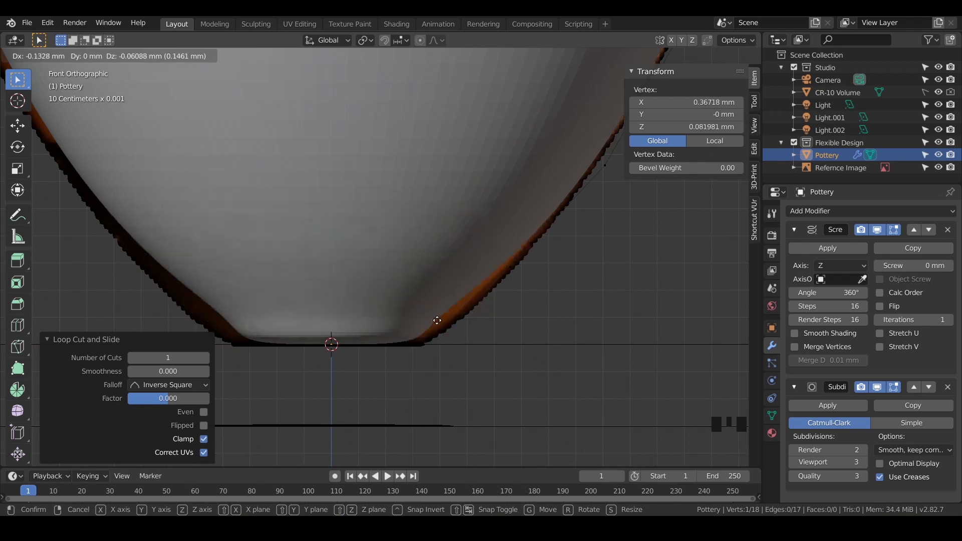
{"action": "right_click", "coordinate": [484, 301]}
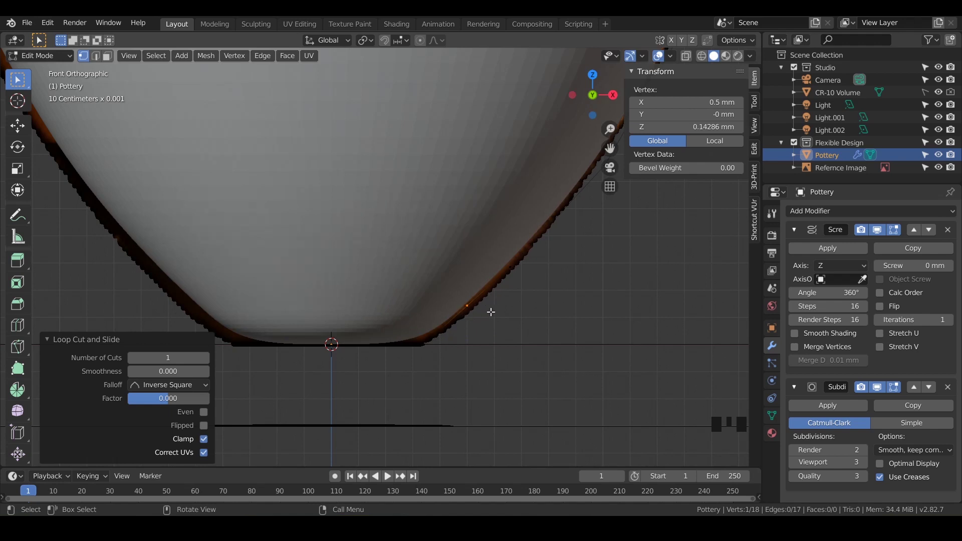
{"action": "key", "text": "g"}
{"action": "key", "text": "g"}
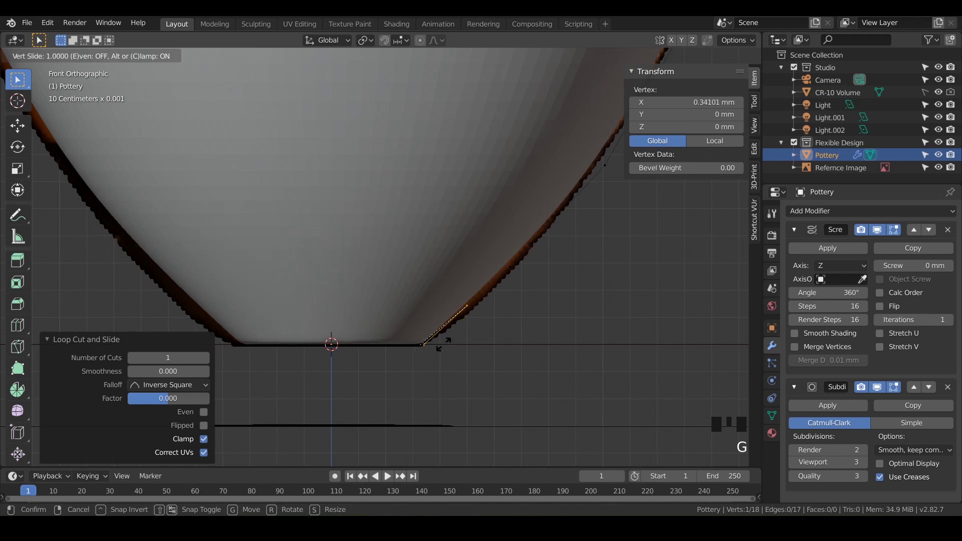
{"action": "left_click", "coordinate": [430, 356]}
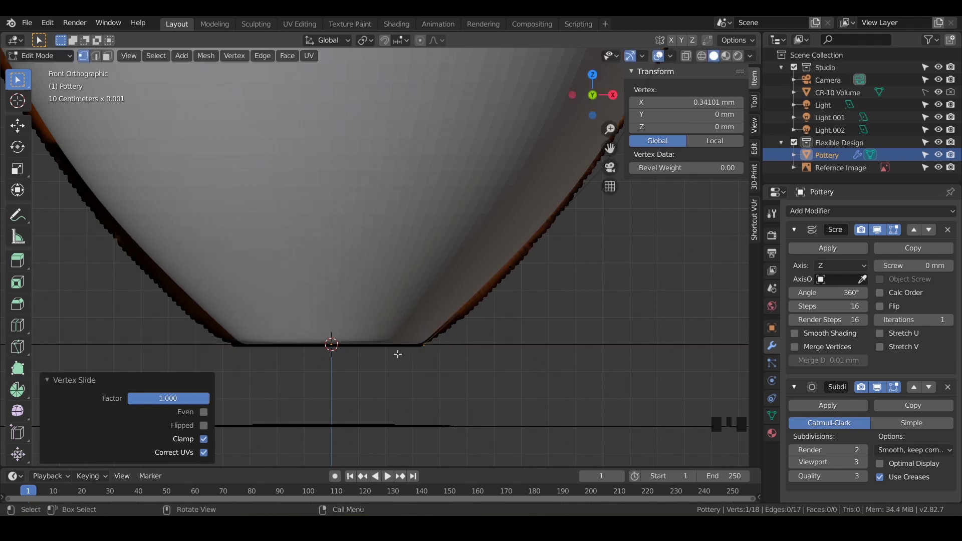
Step: Loop-cut the bottom edge and slide the new vertex beside the base corner
{"action": "key", "text": "ctrl+r"}
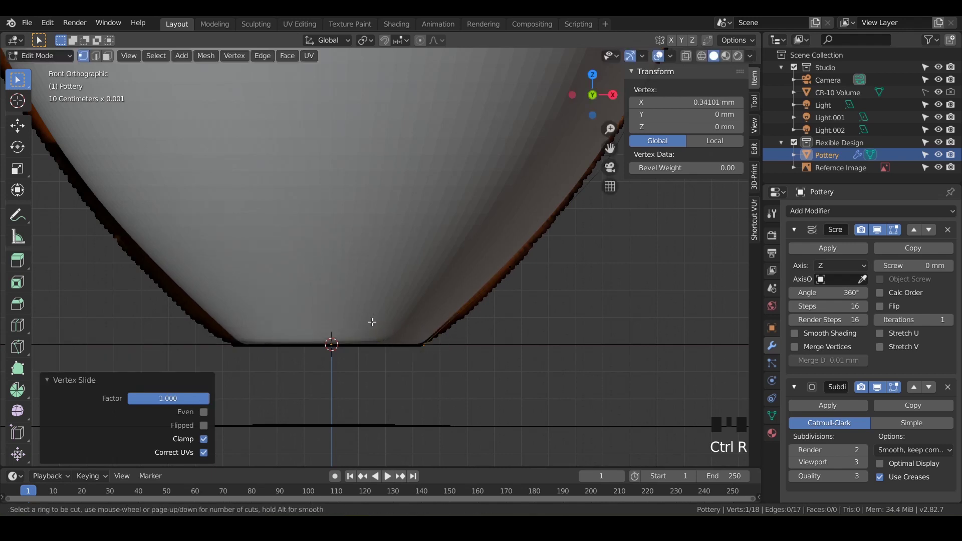
{"action": "left_click", "coordinate": [380, 345]}
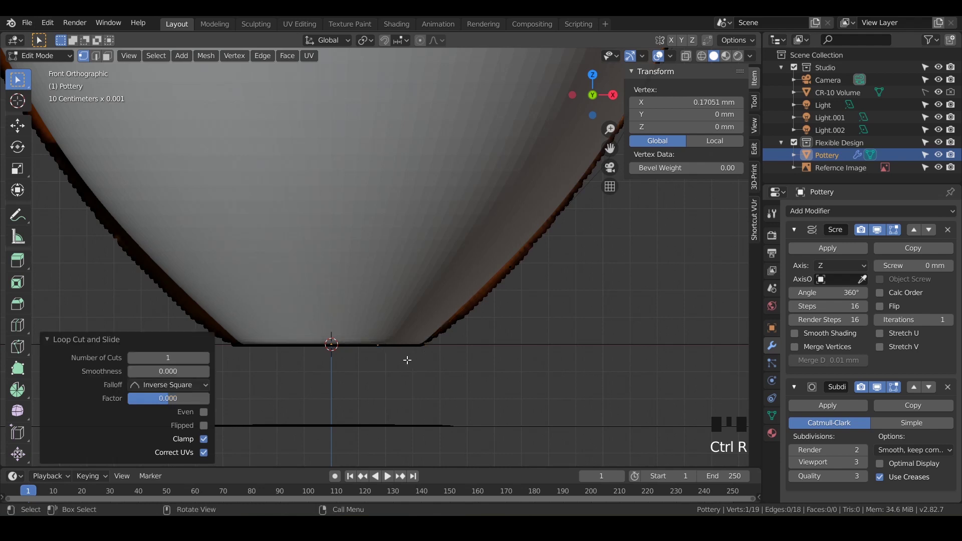
{"action": "key", "text": "g"}
{"action": "key", "text": "g"}
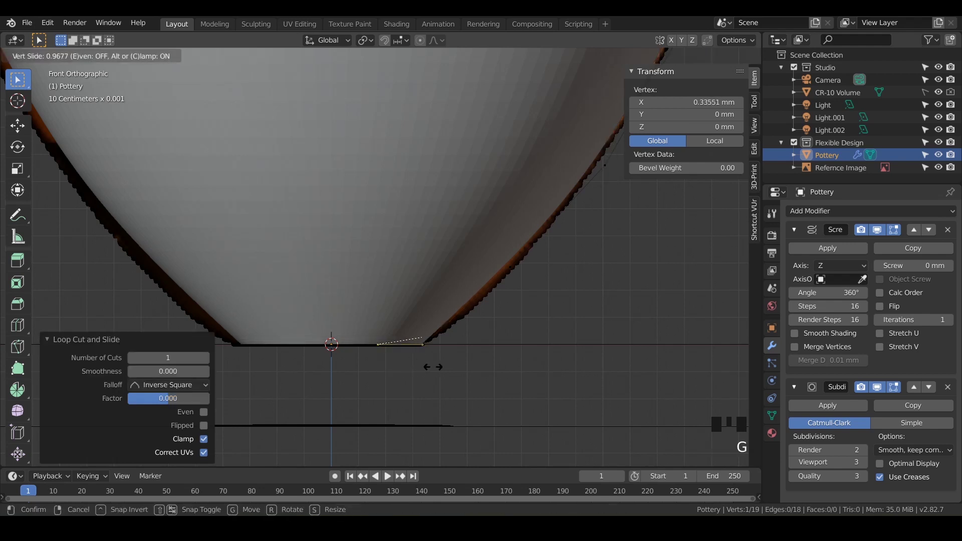
{"action": "left_click", "coordinate": [435, 367]}
Step: Inspect the flattened base corner up close, then zoom back out to the whole bottom
{"action": "scroll", "coordinate": [435, 367], "scroll_direction": "up", "scroll_amount": 5}
{"action": "middle_click_drag", "start_coordinate": [435, 368], "coordinate": [341, 186], "text": "shift"}
{"action": "scroll", "coordinate": [382, 269], "scroll_direction": "up", "scroll_amount": 5}
{"action": "scroll", "coordinate": [384, 311], "scroll_direction": "up", "scroll_amount": 4}
{"action": "middle_click_drag", "start_coordinate": [384, 311], "coordinate": [443, 268], "text": "shift"}
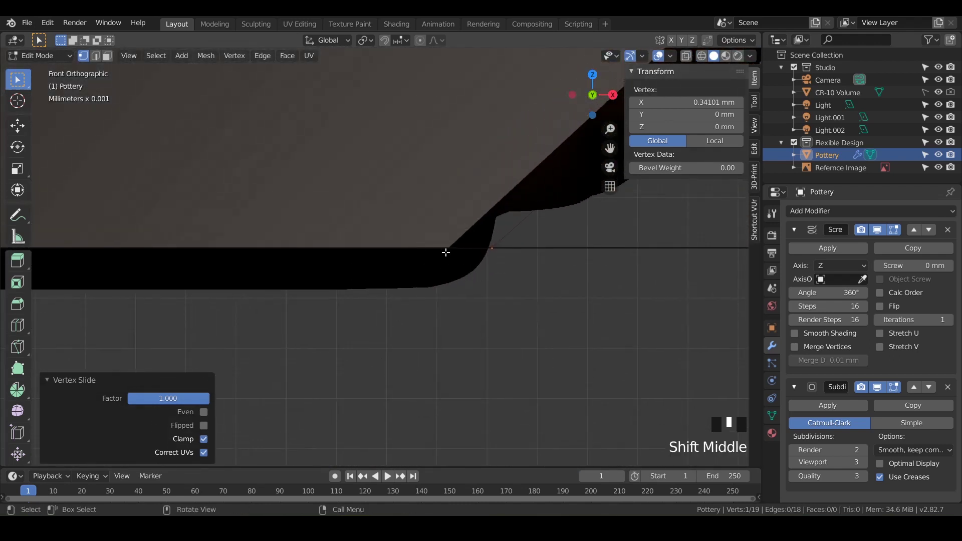
{"action": "scroll", "coordinate": [446, 252], "scroll_direction": "down", "scroll_amount": 3}
{"action": "scroll", "coordinate": [343, 270], "scroll_direction": "down", "scroll_amount": 9}
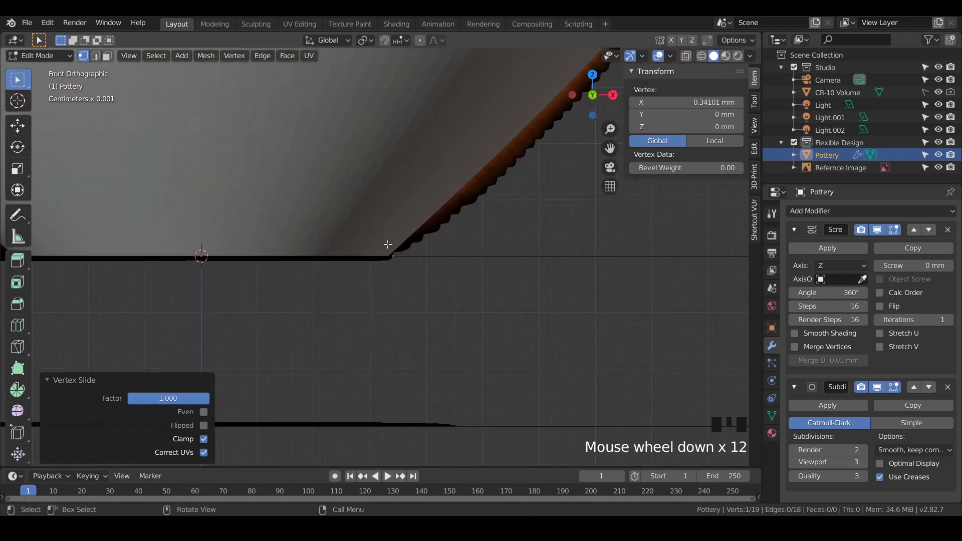
{"action": "scroll", "coordinate": [526, 265], "scroll_direction": "down", "scroll_amount": 8}
{"action": "middle_click_drag", "start_coordinate": [526, 265], "coordinate": [396, 445], "text": "shift"}
{"action": "scroll", "coordinate": [381, 360], "scroll_direction": "down", "scroll_amount": 2}
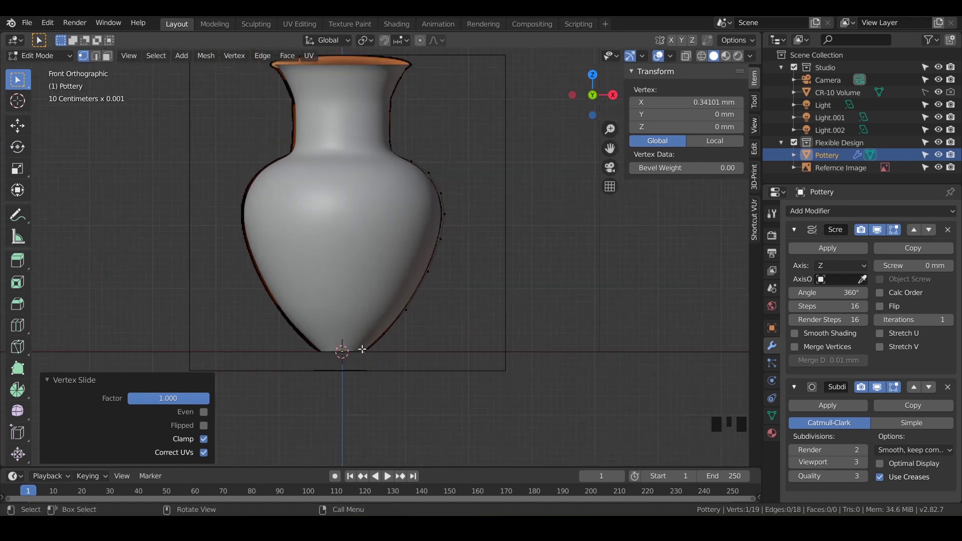
Step: Frame the vase and turn on X-ray so the profile shows over the reference
{"action": "middle_click_drag", "start_coordinate": [431, 322], "coordinate": [443, 275], "text": "shift"}
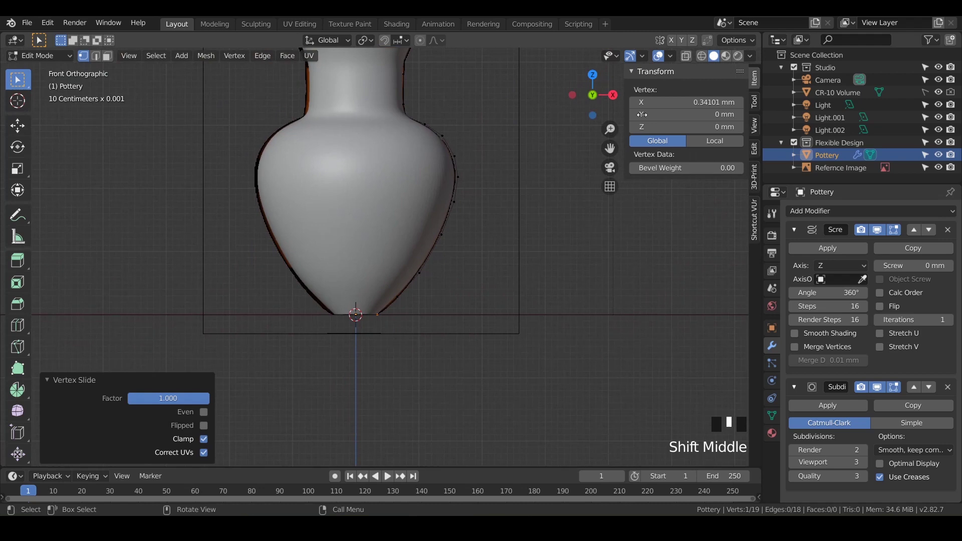
{"action": "left_click", "coordinate": [687, 56]}
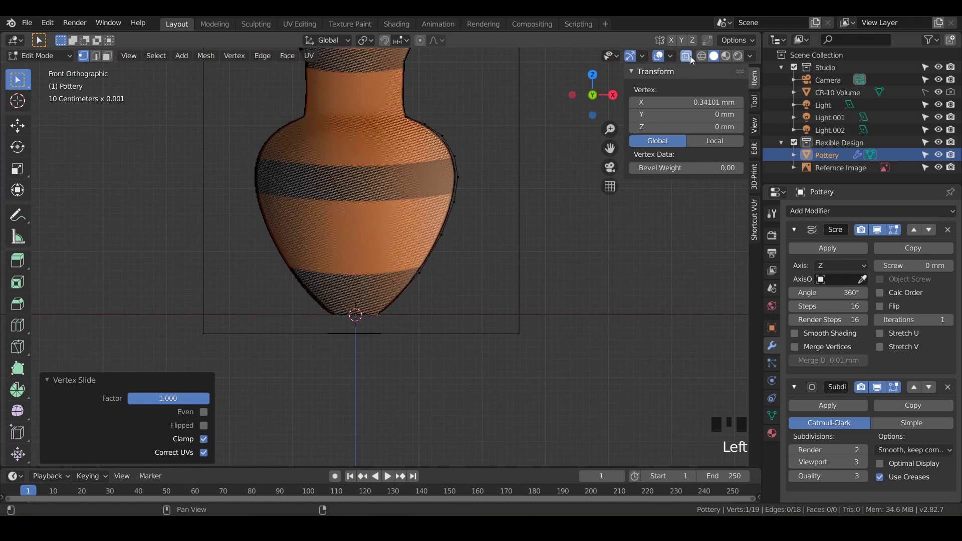
{"action": "middle_click_drag", "start_coordinate": [500, 264], "coordinate": [511, 217], "text": "shift"}
{"action": "scroll", "coordinate": [433, 304], "scroll_direction": "up", "scroll_amount": 8}
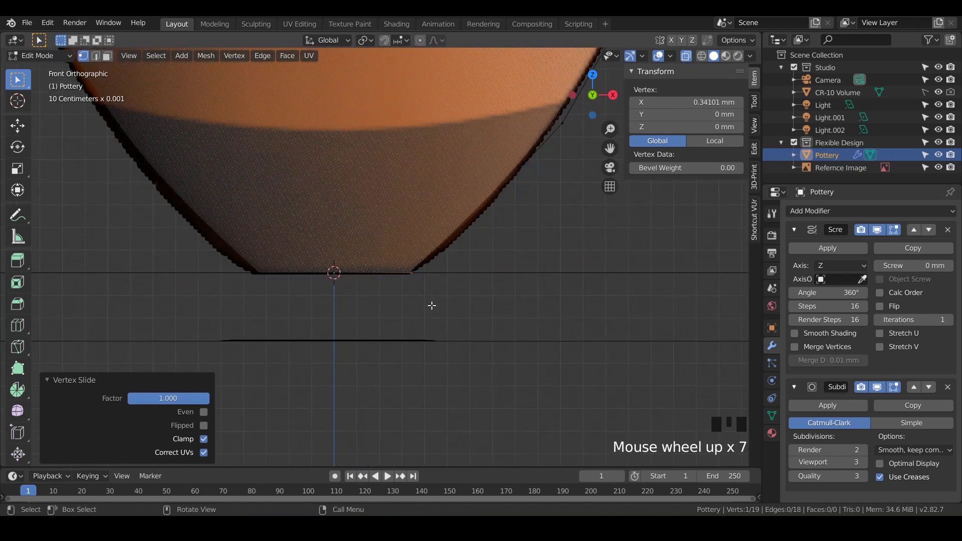
Step: Box-select the base vertices and push them outward 0.292 mm along X
{"action": "left_click_drag", "start_coordinate": [436, 304], "coordinate": [405, 287]}
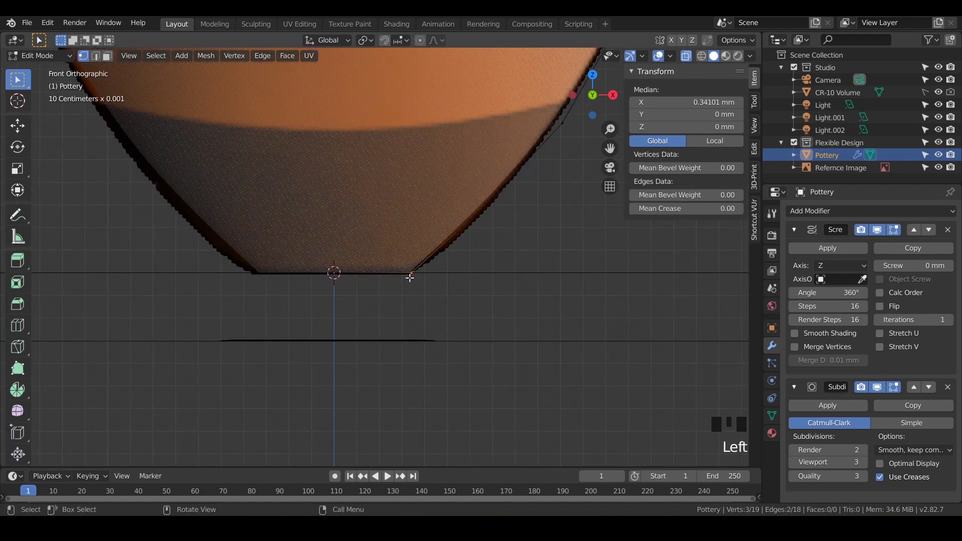
{"action": "key", "text": "g"}
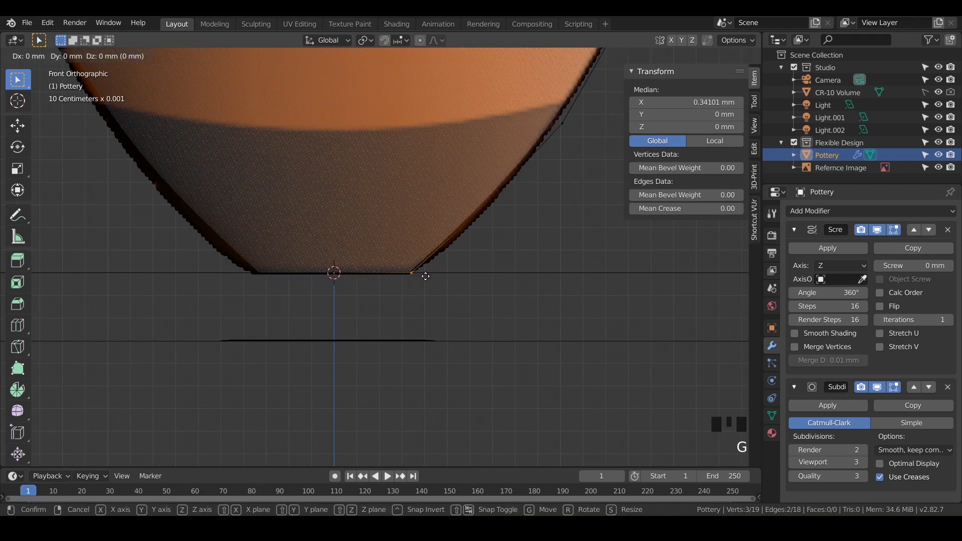
{"action": "key", "text": "x"}
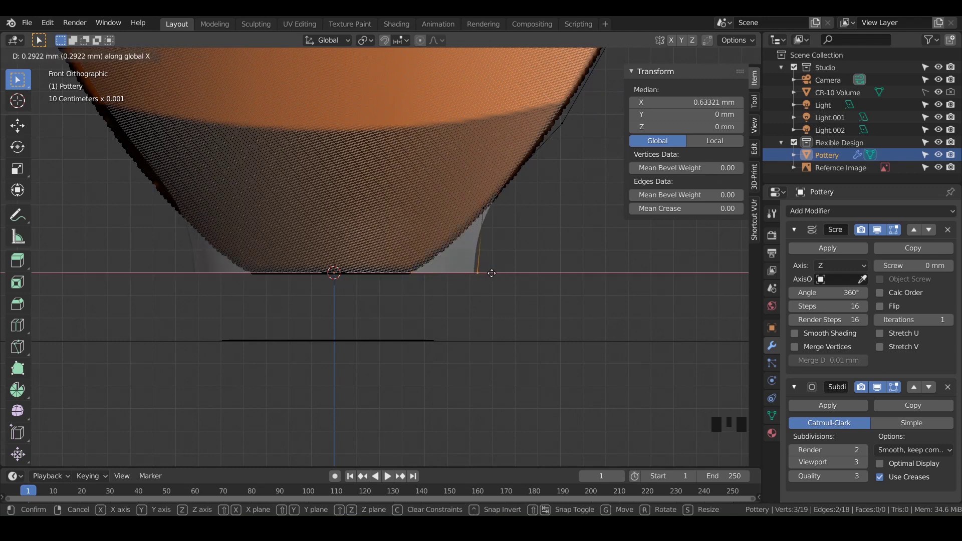
{"action": "left_click", "coordinate": [492, 273]}
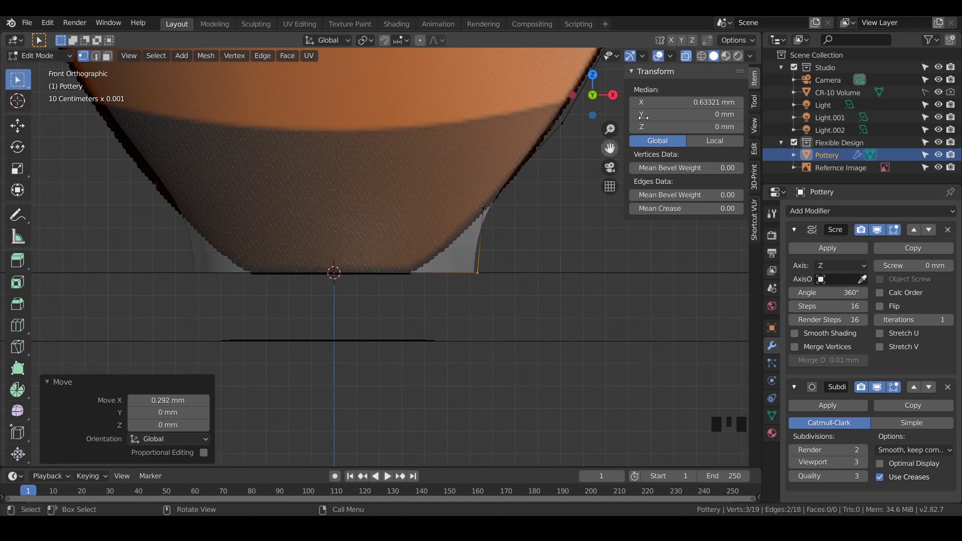
{"action": "left_click", "coordinate": [521, 289]}
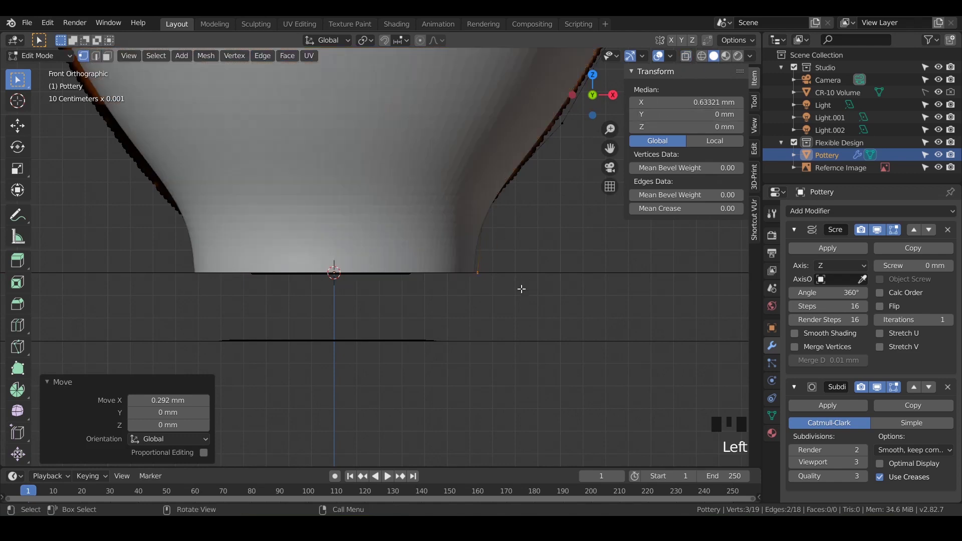
Step: Push the base vertices further outward along X by 0.297 mm
{"action": "scroll", "coordinate": [521, 289], "scroll_direction": "down", "scroll_amount": 9}
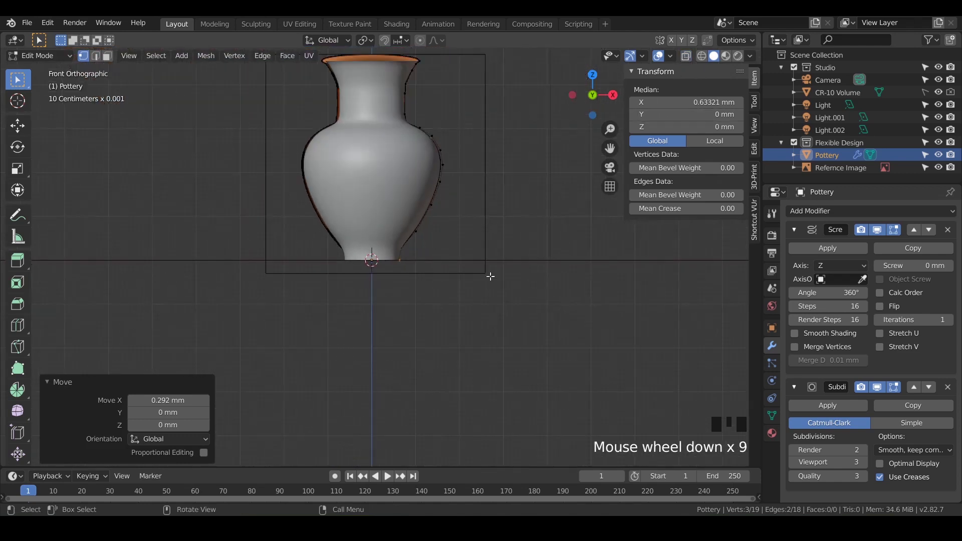
{"action": "key", "text": "g"}
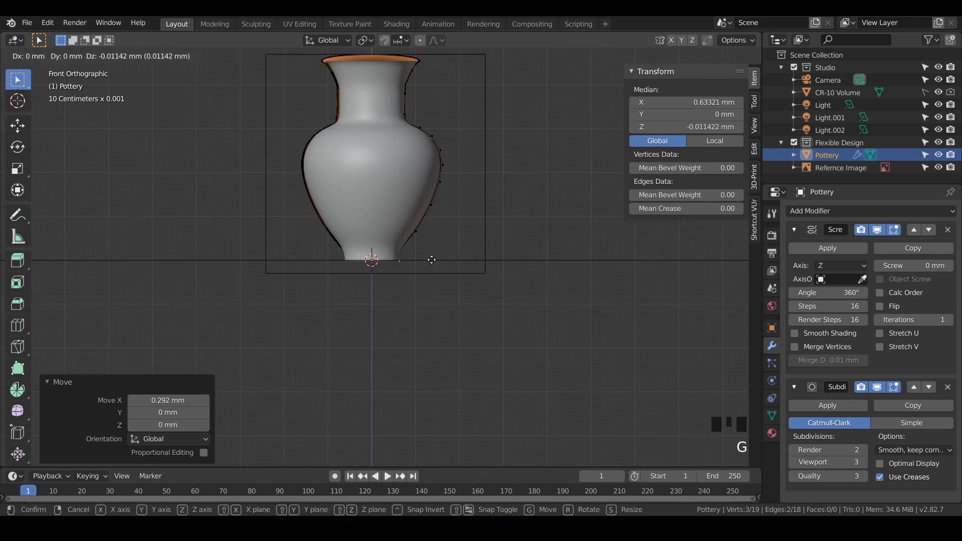
{"action": "key", "text": "x"}
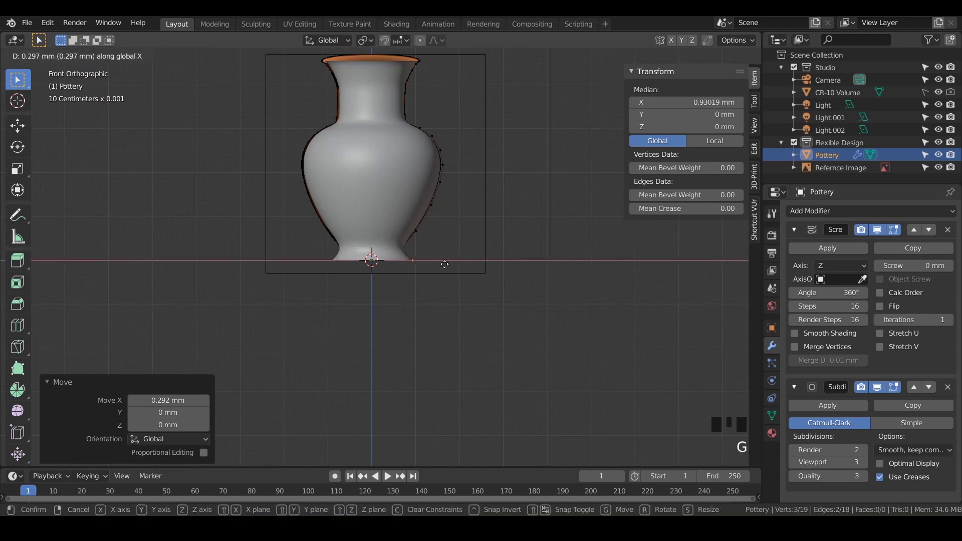
{"action": "left_click", "coordinate": [444, 264]}
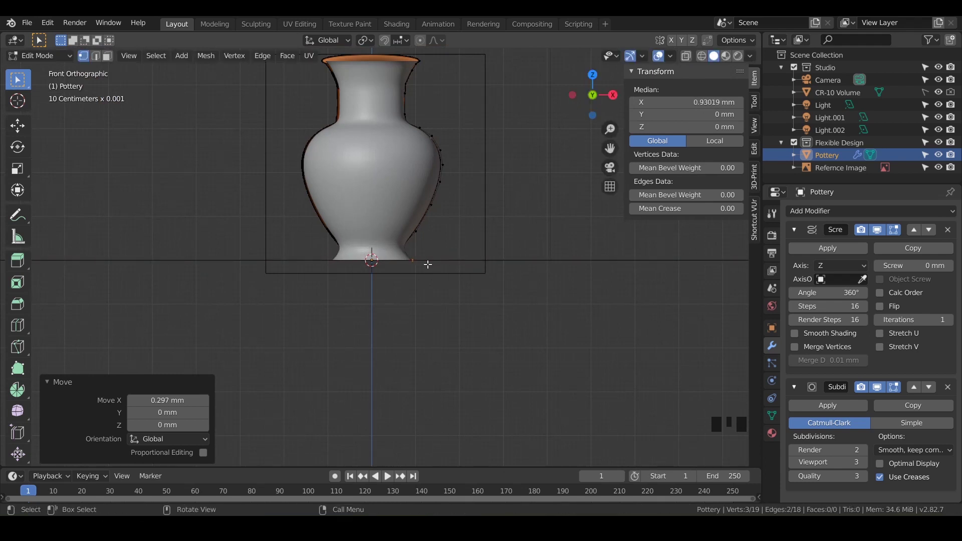
Step: Orbit into a perspective view and switch the vase back to Object Mode
{"action": "scroll", "coordinate": [430, 264], "scroll_direction": "up", "scroll_amount": 3}
{"action": "middle_click_drag", "start_coordinate": [429, 264], "coordinate": [458, 369], "text": "shift"}
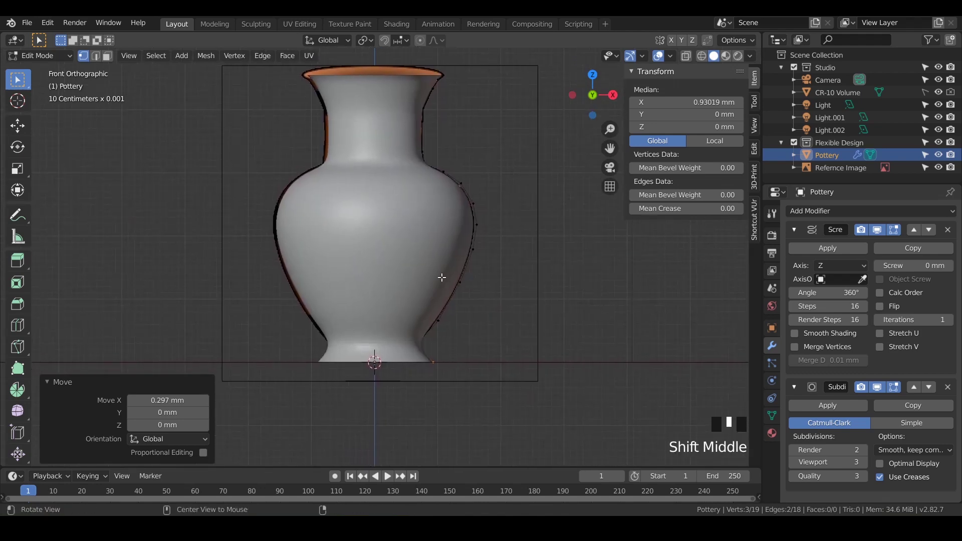
{"action": "mouse_move", "coordinate": [440, 275]}
{"action": "middle_mouse_down"}
{"action": "mouse_move", "coordinate": [361, 343]}
{"action": "mouse_move", "coordinate": [434, 303]}
{"action": "mouse_move", "coordinate": [412, 287]}
{"action": "mouse_move", "coordinate": [441, 290]}
{"action": "middle_mouse_up"}
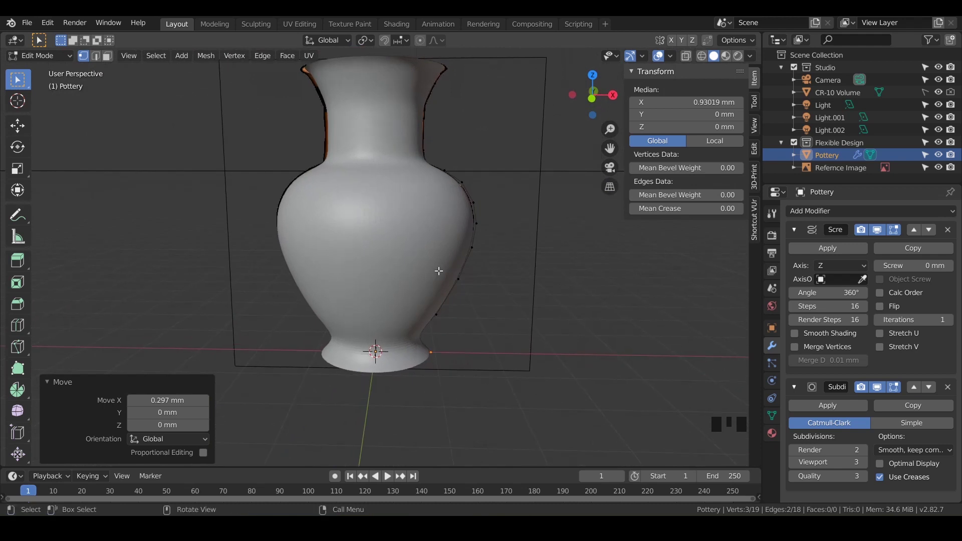
{"action": "scroll", "coordinate": [511, 284], "scroll_direction": "up", "scroll_amount": 3}
{"action": "key", "text": "Tab"}
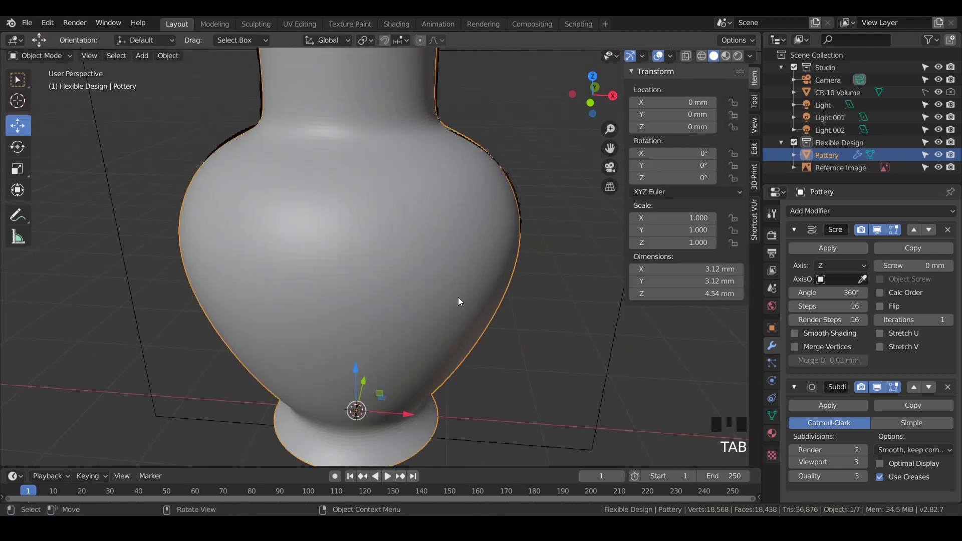
Step: Show the vase in Material Preview, then Rendered viewport shading
{"action": "scroll", "coordinate": [458, 296], "scroll_direction": "down", "scroll_amount": 2, "text": "shift"}
{"action": "middle_click_drag", "start_coordinate": [458, 297], "coordinate": [481, 361], "text": "shift"}
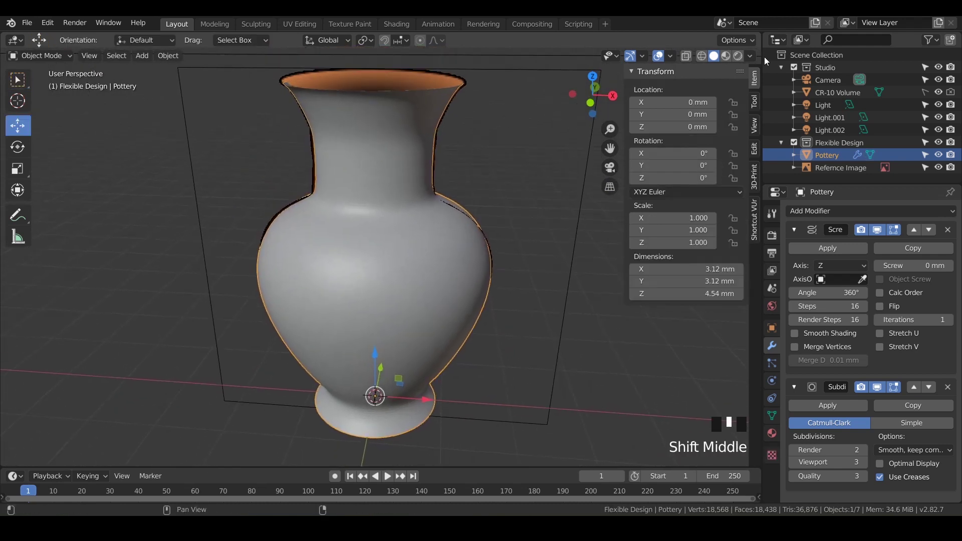
{"action": "left_click", "coordinate": [725, 56]}
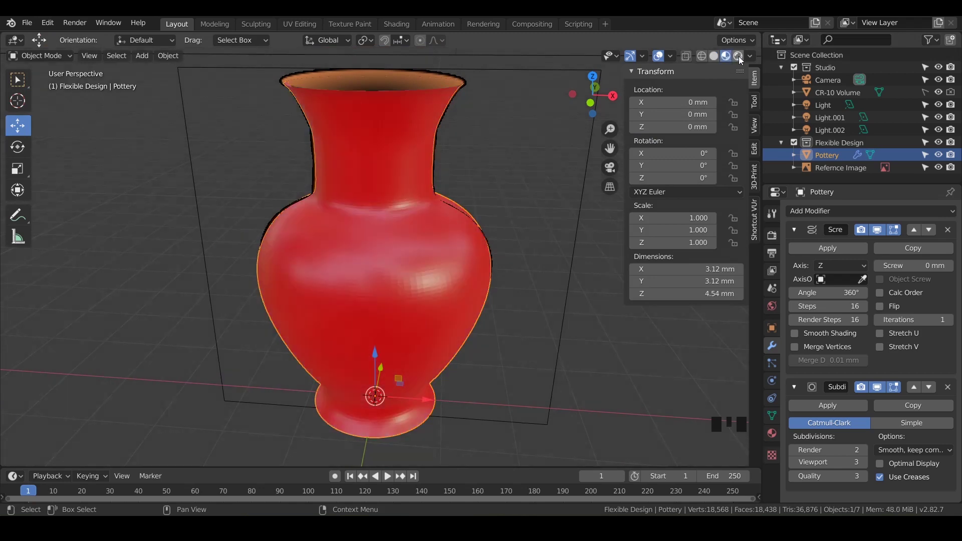
{"action": "left_click", "coordinate": [739, 56]}
{"action": "mouse_move", "coordinate": [374, 290]}
{"action": "middle_mouse_down", "text": "shift"}
{"action": "mouse_move", "coordinate": [347, 257]}
{"action": "mouse_move", "coordinate": [376, 273]}
{"action": "mouse_move", "coordinate": [391, 266]}
{"action": "mouse_move", "coordinate": [386, 275]}
{"action": "mouse_move", "coordinate": [405, 251]}
{"action": "mouse_move", "coordinate": [439, 268]}
{"action": "middle_mouse_up", "text": "shift"}
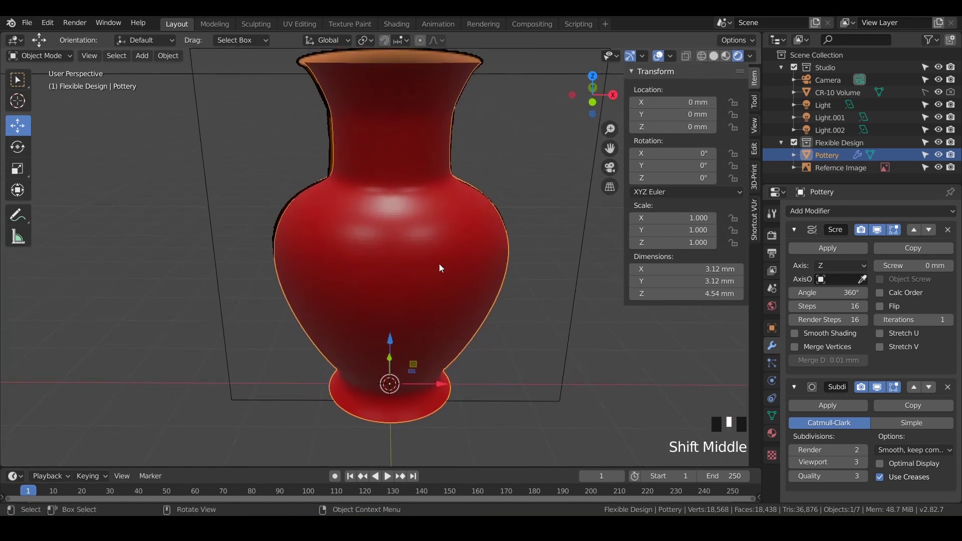
{"action": "left_click", "coordinate": [407, 266]}
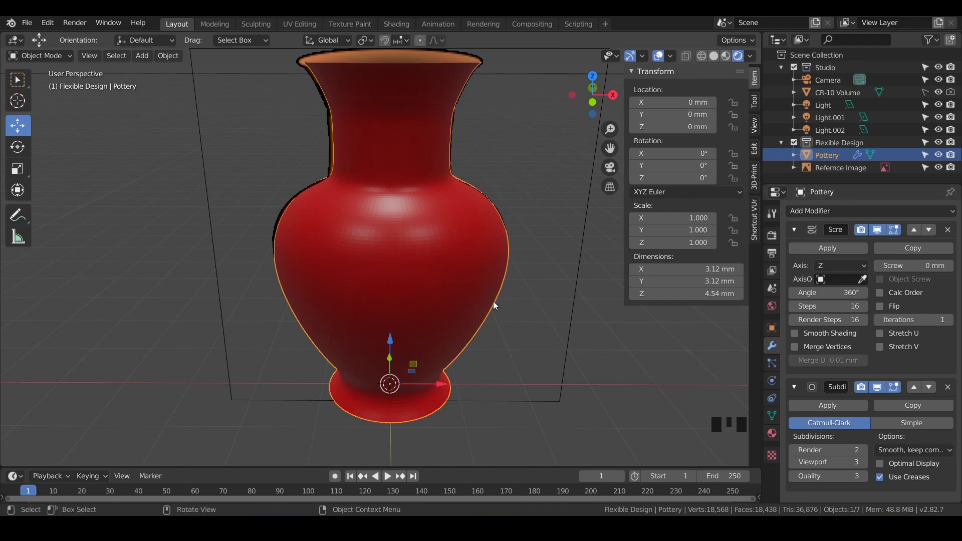
Step: Remove the vase's old material and create a new one named Pottery_Color
{"action": "left_click", "coordinate": [772, 434]}
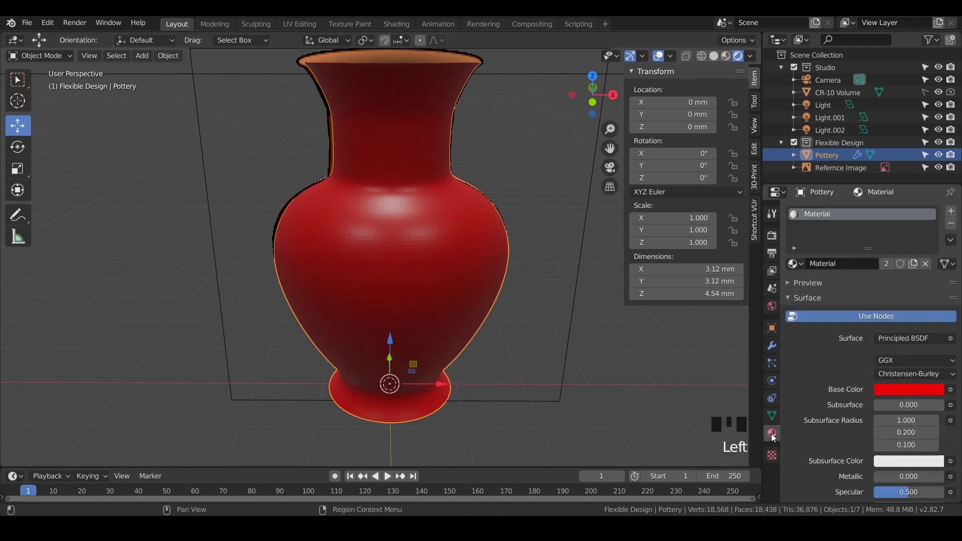
{"action": "left_click", "coordinate": [951, 224]}
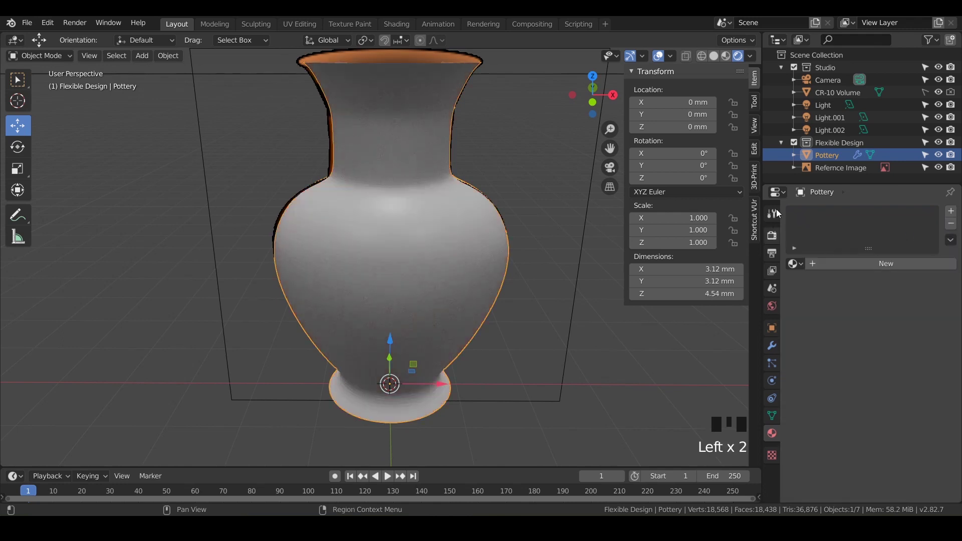
{"action": "middle_click_drag", "start_coordinate": [410, 287], "coordinate": [413, 294], "text": "shift"}
{"action": "left_click", "coordinate": [848, 264]}
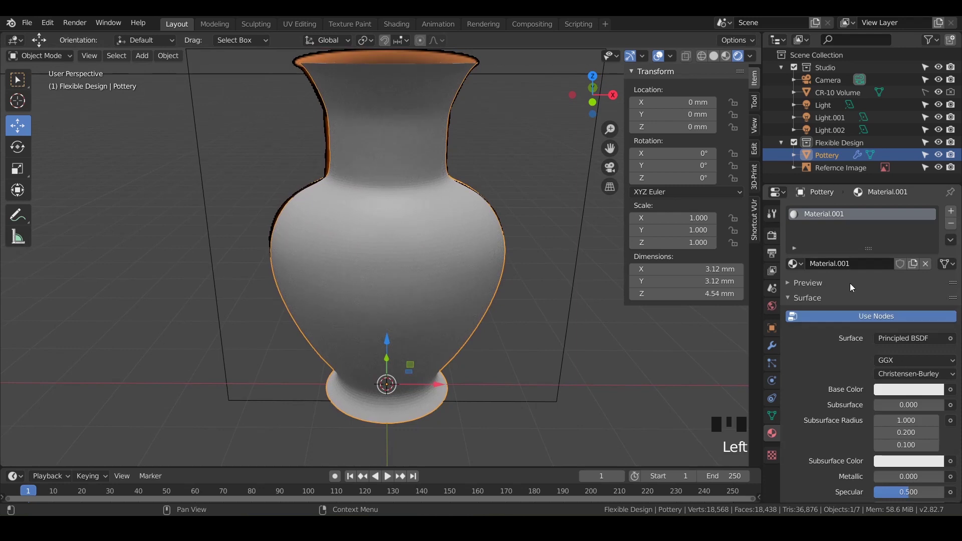
{"action": "double_click", "coordinate": [847, 264]}
{"action": "type", "text": "Potte"}
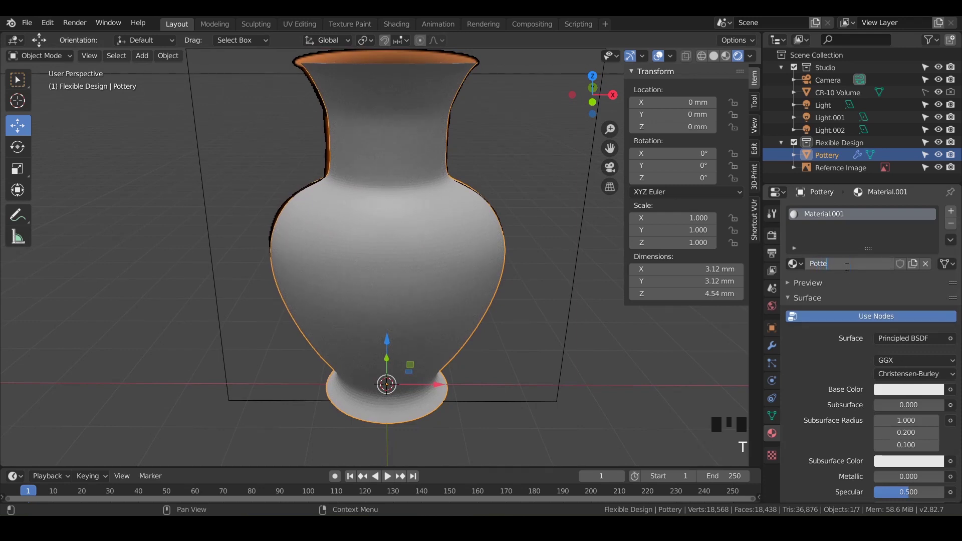
{"action": "type", "text": "ry_Color"}
{"action": "key", "text": "Return"}
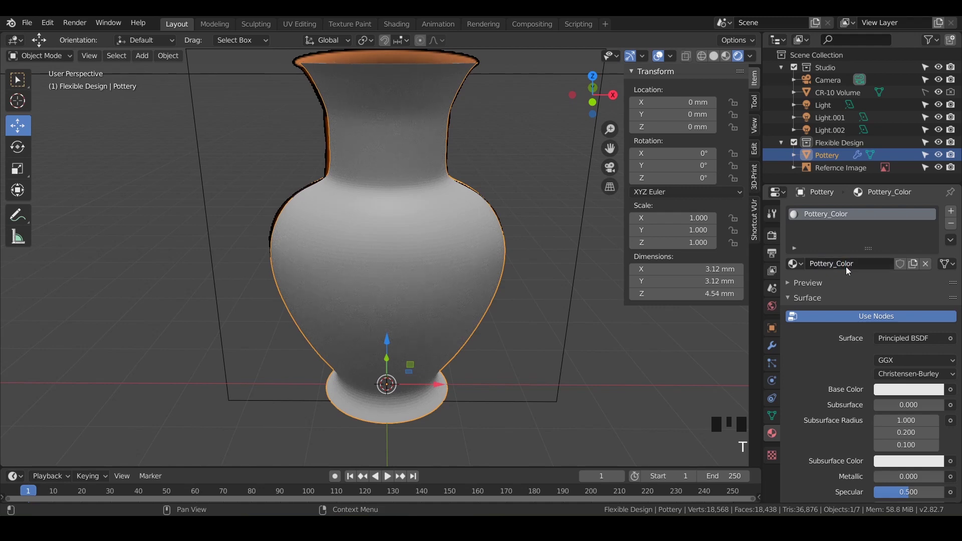
Step: Set the Pottery_Color Base Color to red (H 0.991, S 1.0, V 0.906)
{"action": "left_click", "coordinate": [906, 390]}
{"action": "mouse_move", "coordinate": [894, 259]}
{"action": "left_mouse_down"}
{"action": "mouse_move", "coordinate": [916, 229]}
{"action": "mouse_move", "coordinate": [858, 215]}
{"action": "mouse_move", "coordinate": [838, 241]}
{"action": "mouse_move", "coordinate": [878, 302]}
{"action": "left_mouse_up"}
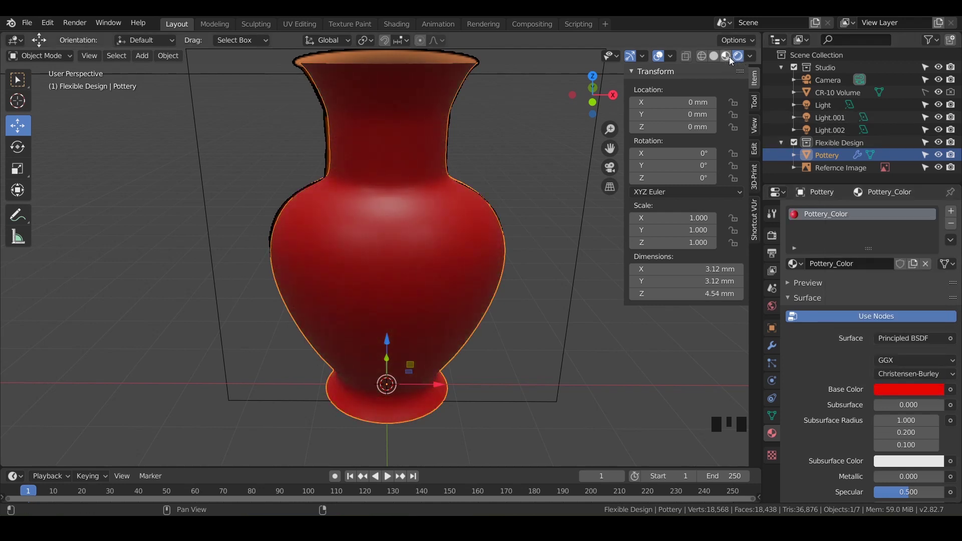
{"action": "left_click", "coordinate": [716, 57]}
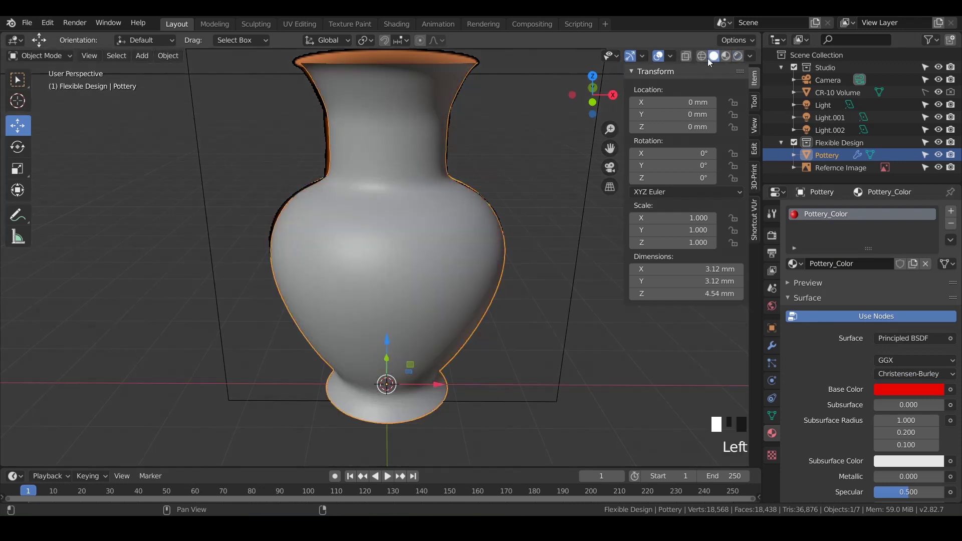
{"action": "left_click", "coordinate": [737, 56]}
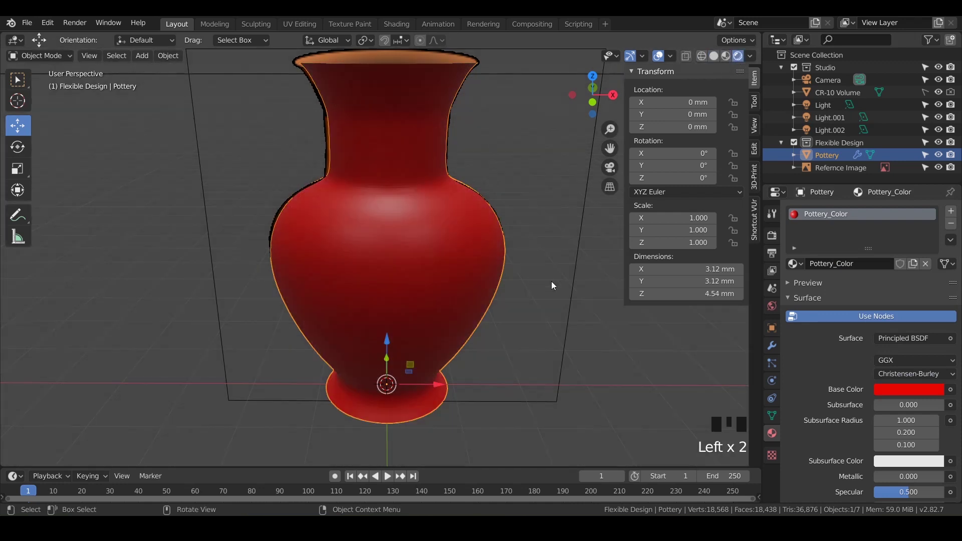
Step: Save the project as Pottery.blend with Ctrl+S
{"action": "middle_click_drag", "start_coordinate": [393, 334], "coordinate": [349, 302]}
{"action": "key", "text": "ctrl+s"}
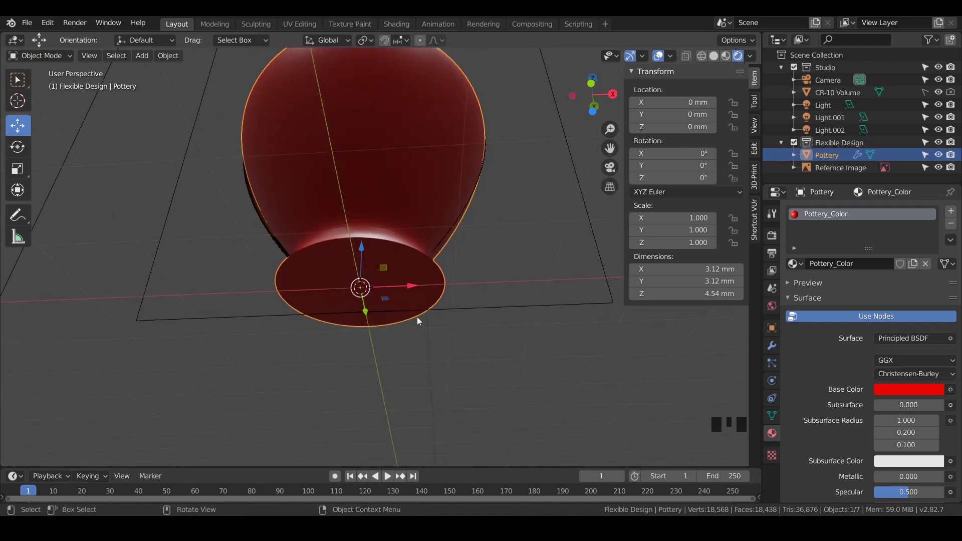
Step: In Edit Mode, move the base's centre vertex 0.231 mm along X to open a drain hole
{"action": "key", "text": "Tab"}
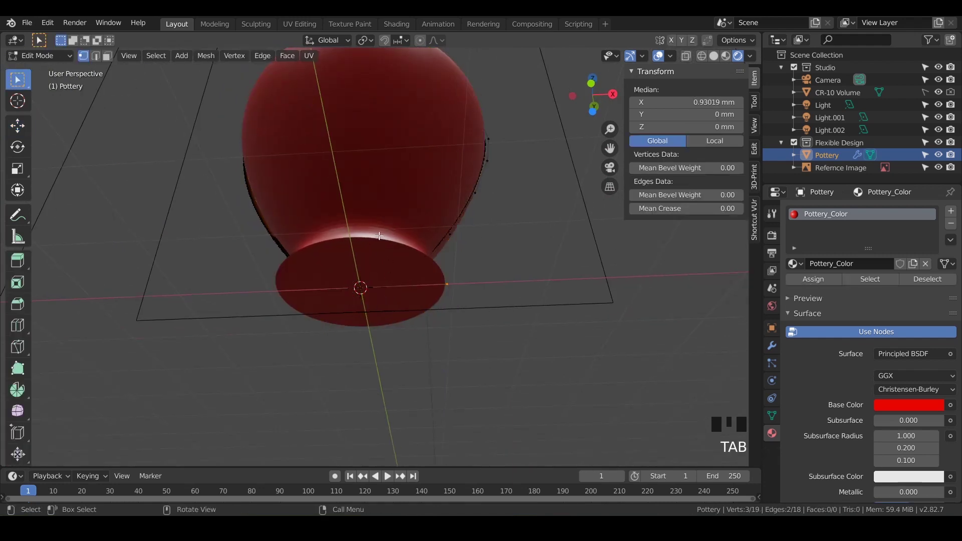
{"action": "left_click", "coordinate": [362, 295]}
{"action": "middle_click_drag", "start_coordinate": [362, 289], "coordinate": [371, 235], "text": "shift"}
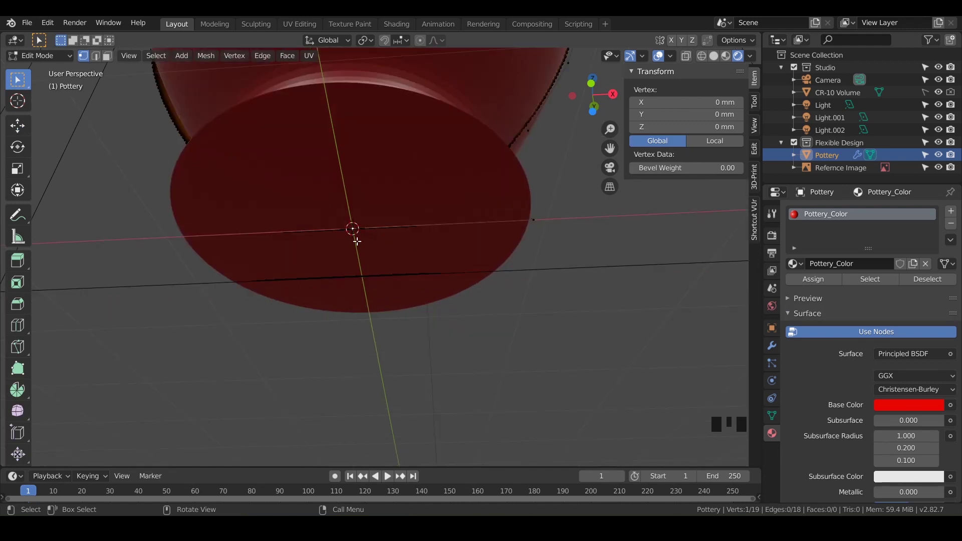
{"action": "key", "text": "g"}
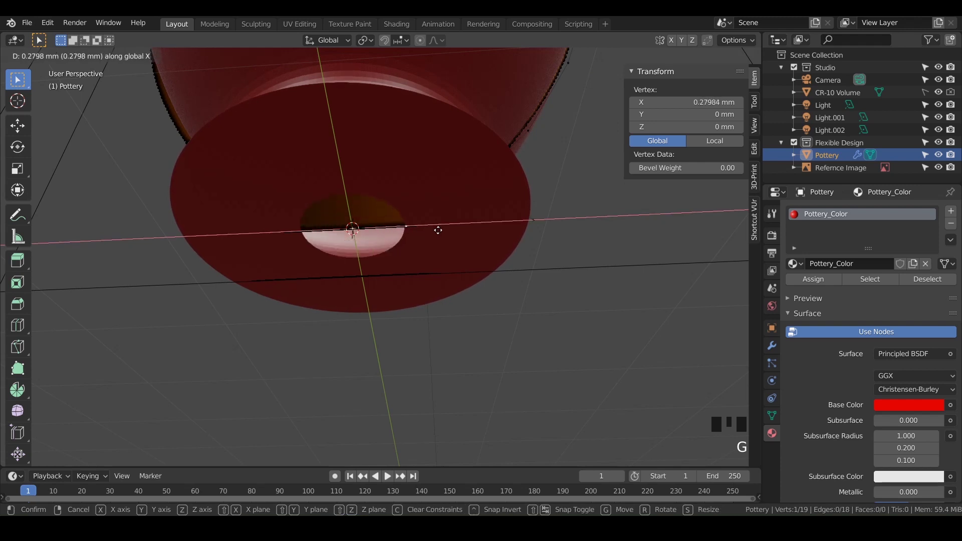
{"action": "left_click", "coordinate": [428, 230]}
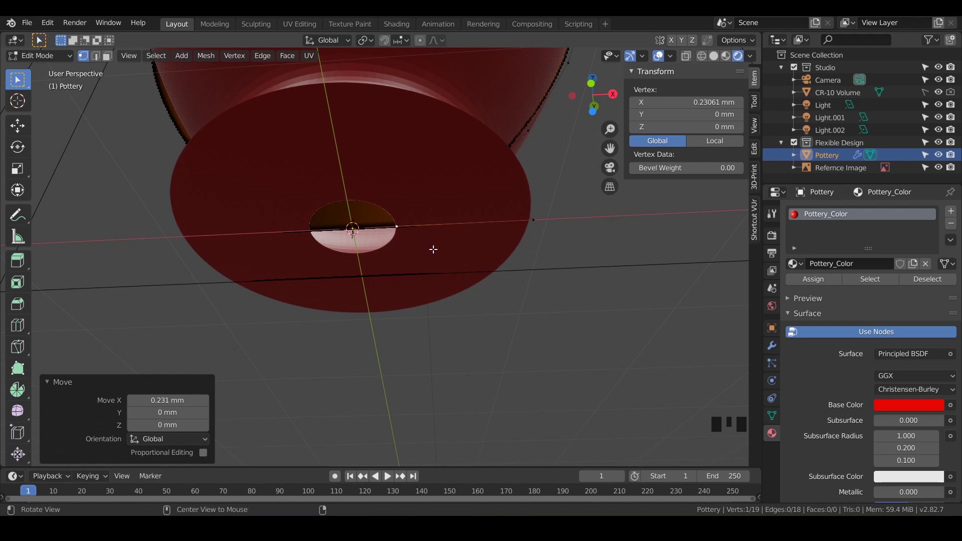
{"action": "middle_click_drag", "start_coordinate": [434, 241], "coordinate": [421, 287]}
{"action": "scroll", "coordinate": [436, 258], "scroll_direction": "down", "scroll_amount": 3}
Step: Return to Object Mode and hide the Reference Image, leaving only the red vase visible
{"action": "key", "text": "Tab"}
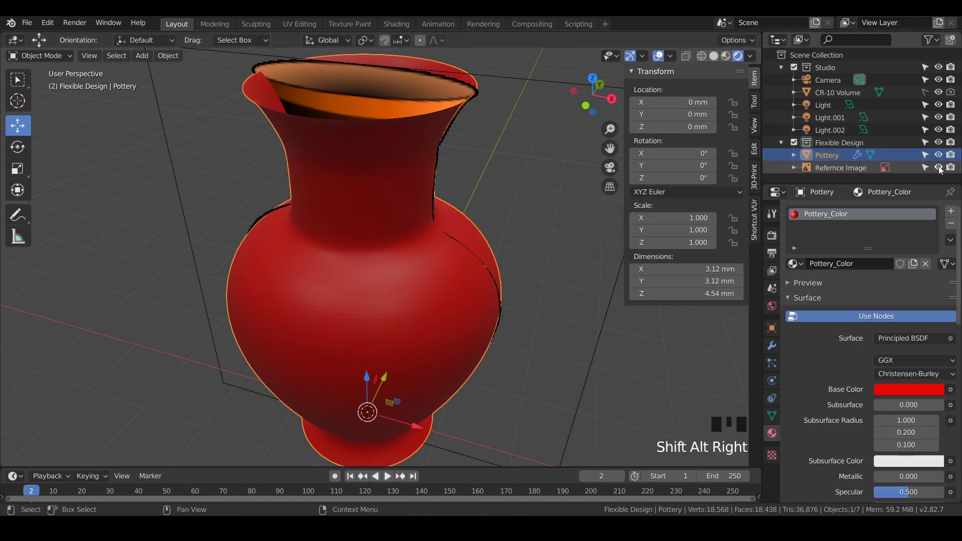
{"action": "left_click", "coordinate": [493, 77]}
{"action": "key", "text": "h"}
{"action": "middle_click_drag", "start_coordinate": [465, 182], "coordinate": [392, 252], "text": "shift"}
{"action": "scroll", "coordinate": [455, 160], "scroll_direction": "down", "scroll_amount": 2}
{"action": "scroll", "coordinate": [442, 271], "scroll_direction": "up", "scroll_amount": 2}
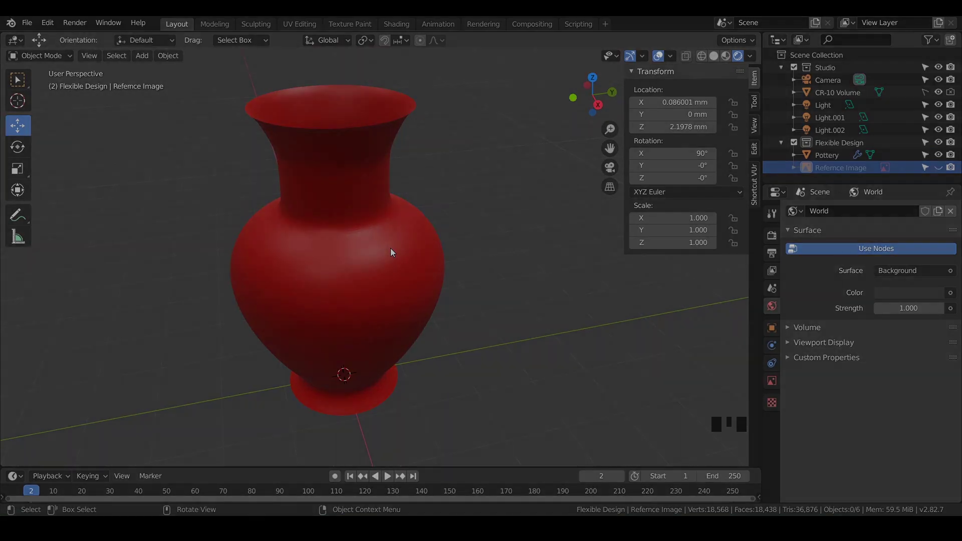